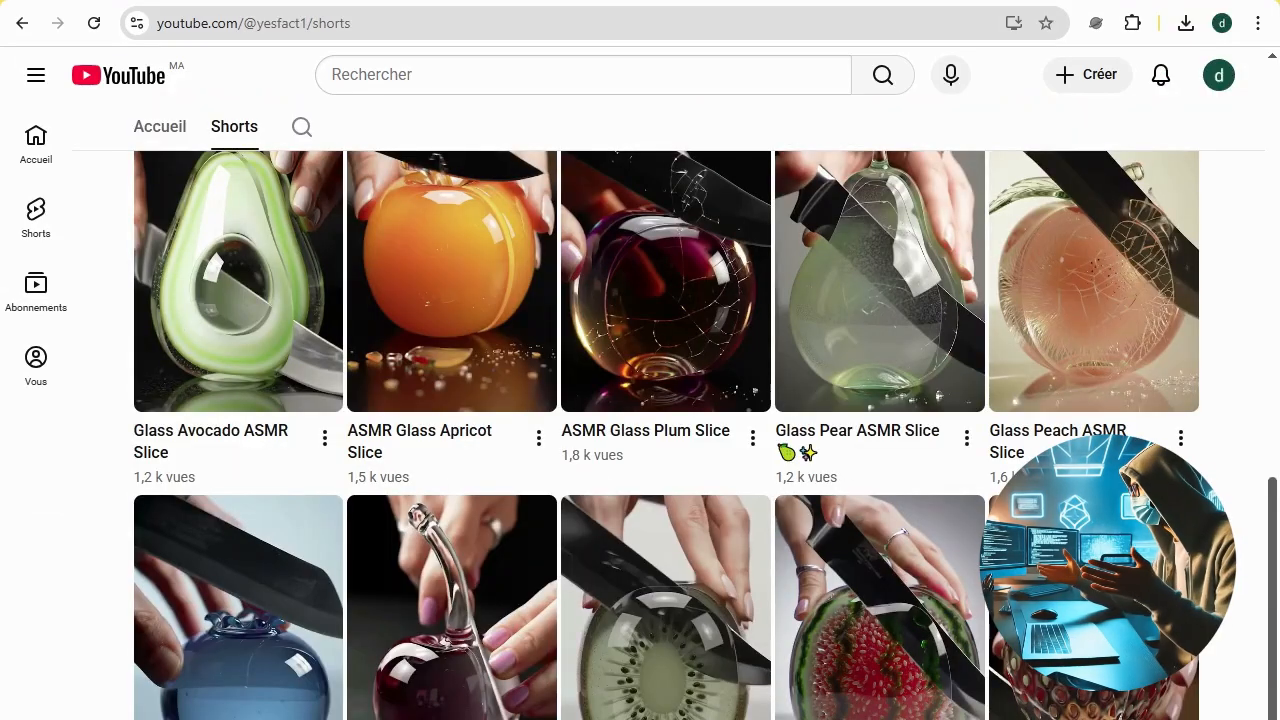
# Browse the channel's glass fruit ASMR Shorts and play the glass peach video and the next Short to examine their style.
pyautogui.scroll(-3, 948, 536)
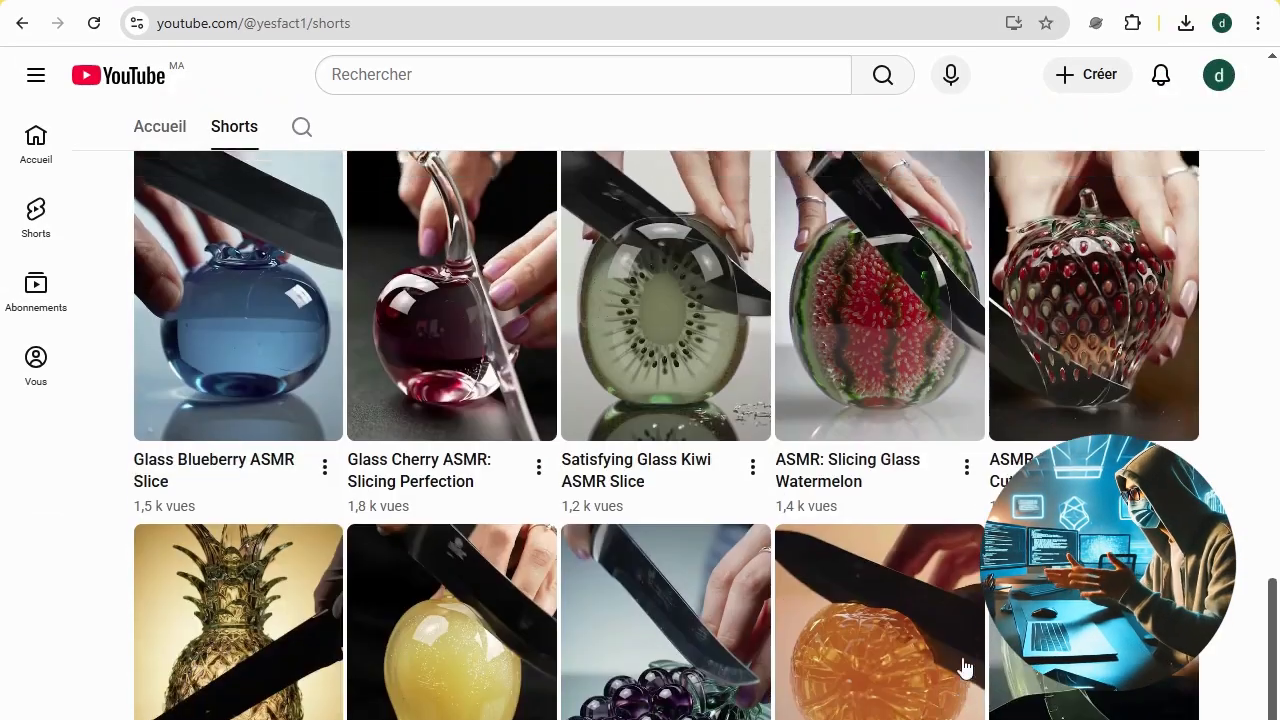
pyautogui.scroll(7, 948, 536)
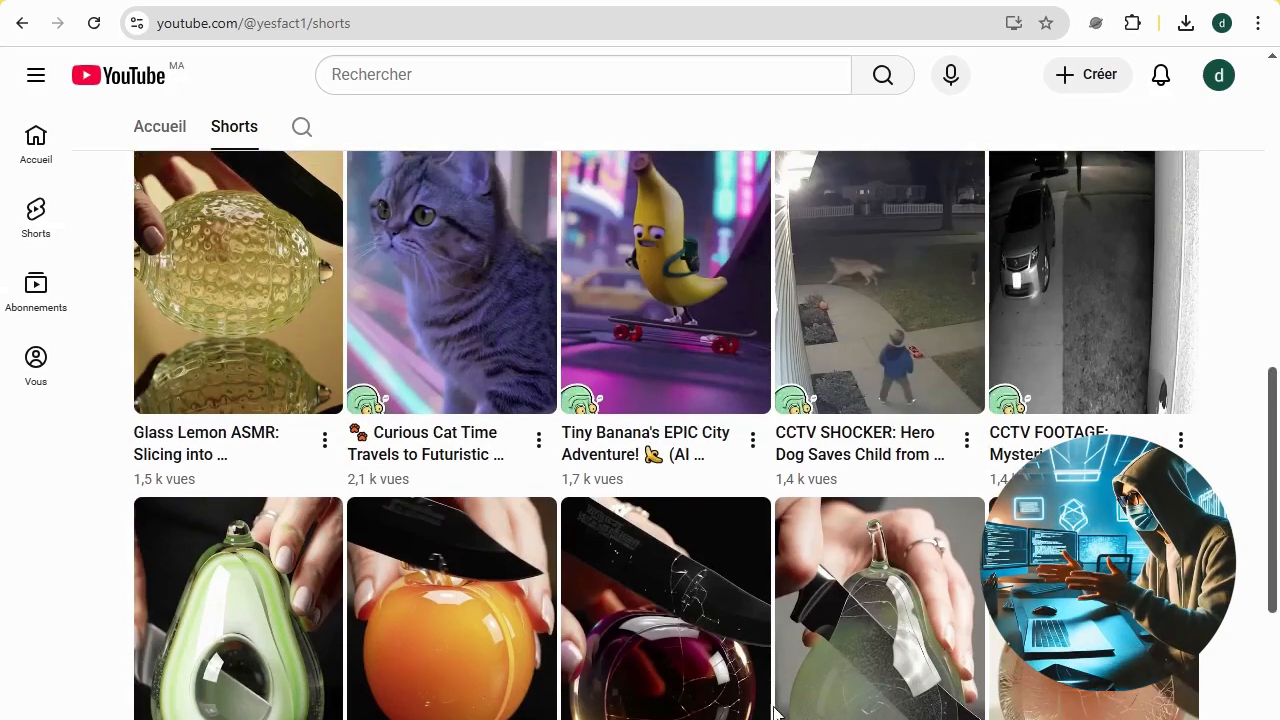
pyautogui.click(1055, 697)
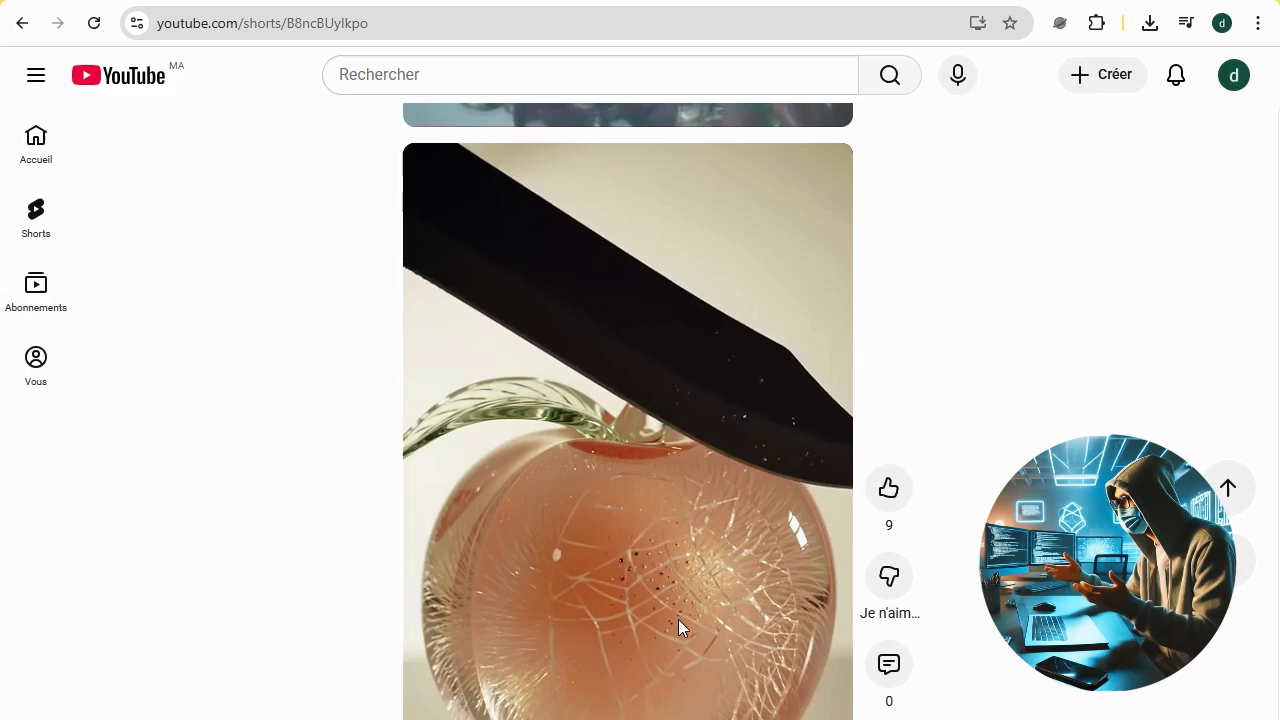
pyautogui.click(661, 587)
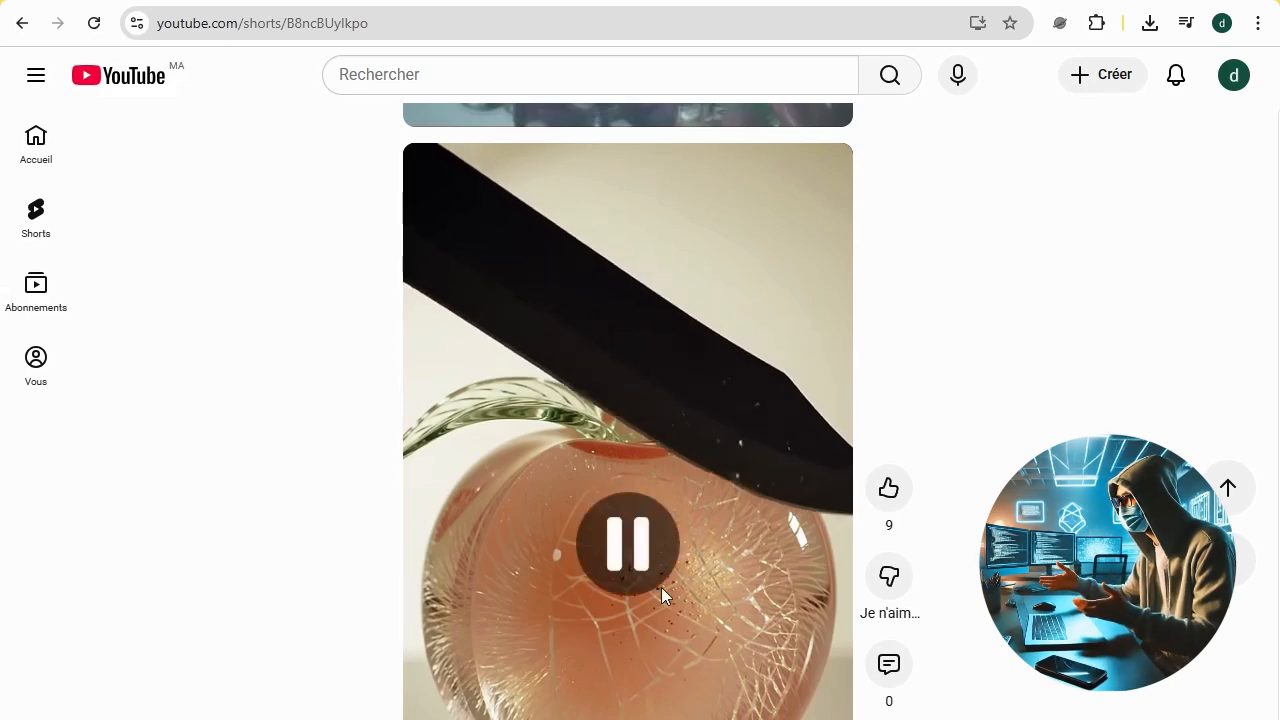
pyautogui.click(586, 612)
pyautogui.click(643, 619)
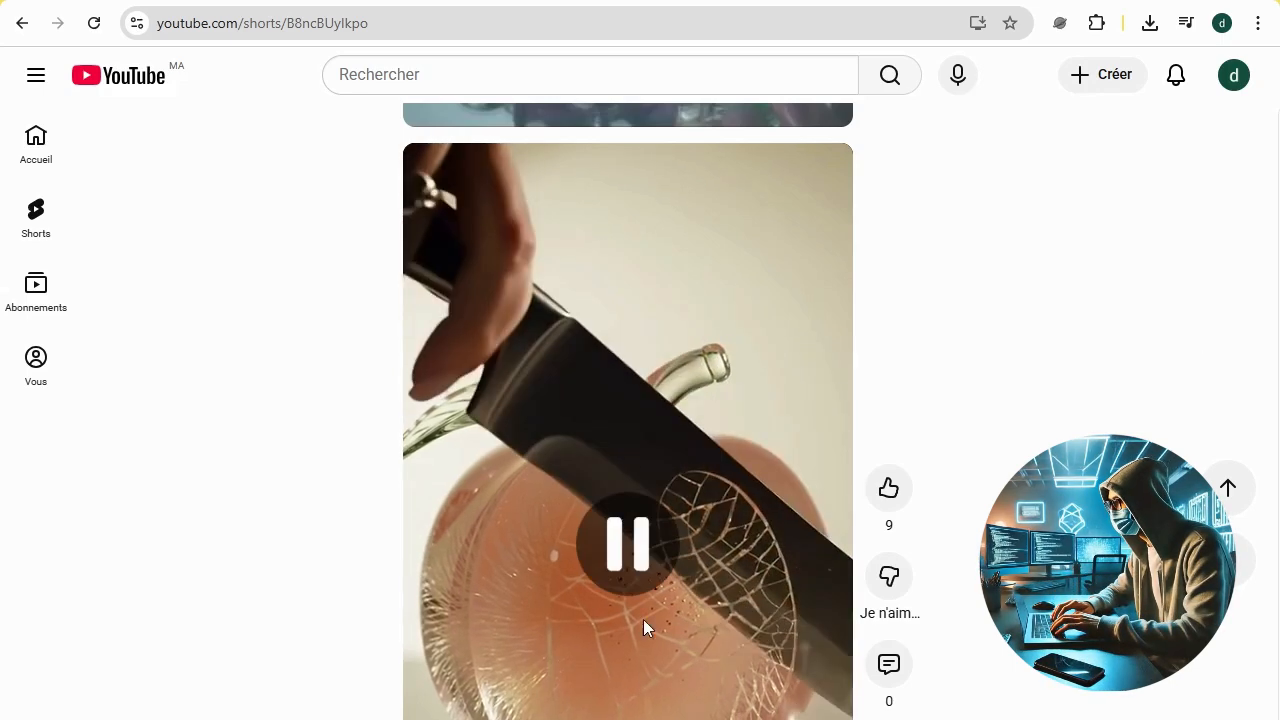
pyautogui.scroll(-2, 780, 568)
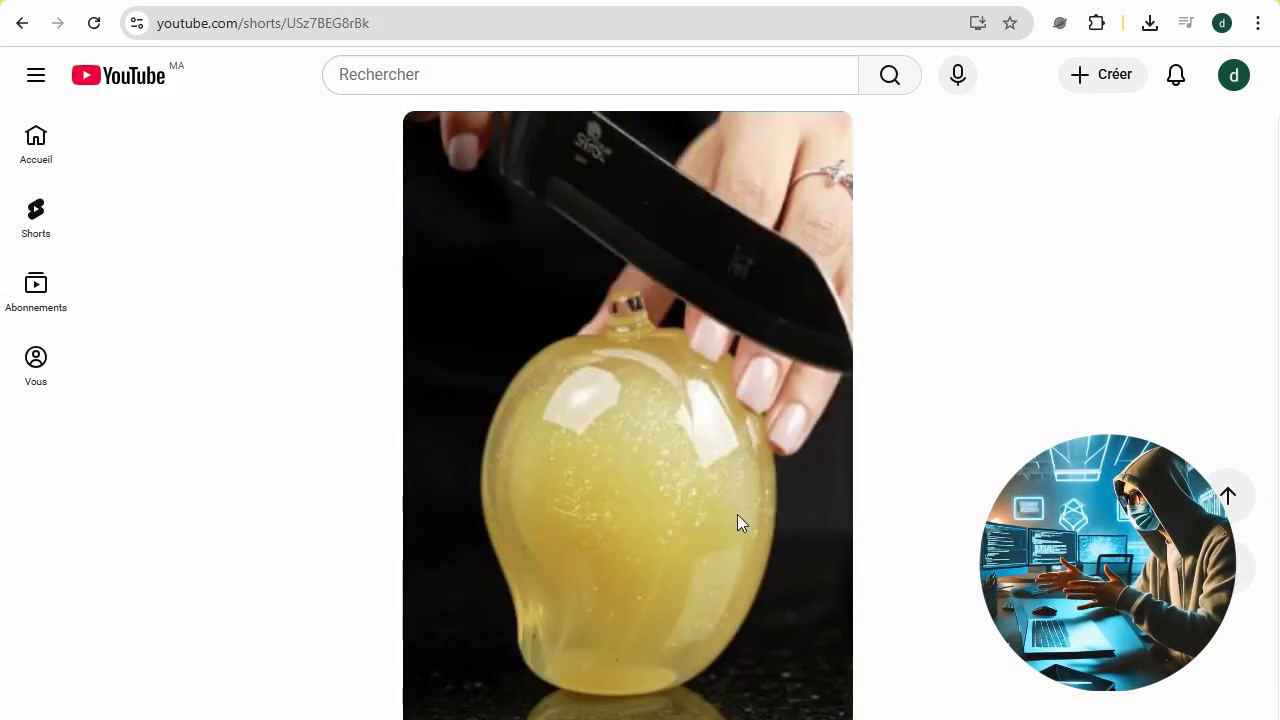
pyautogui.click(669, 563)
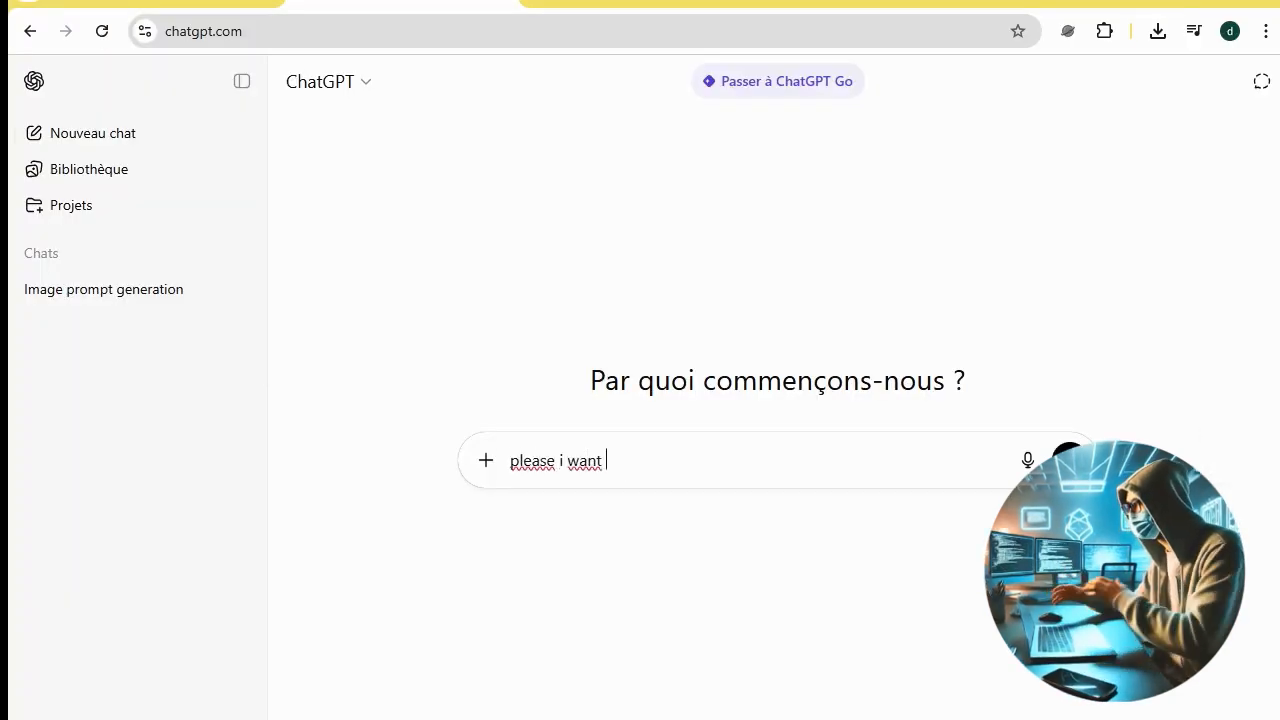
# Ask ChatGPT to "give me tow prompts image and video about lemon", add the copied glass-slicing example prompt, and send the request.
pyautogui.write('this p')
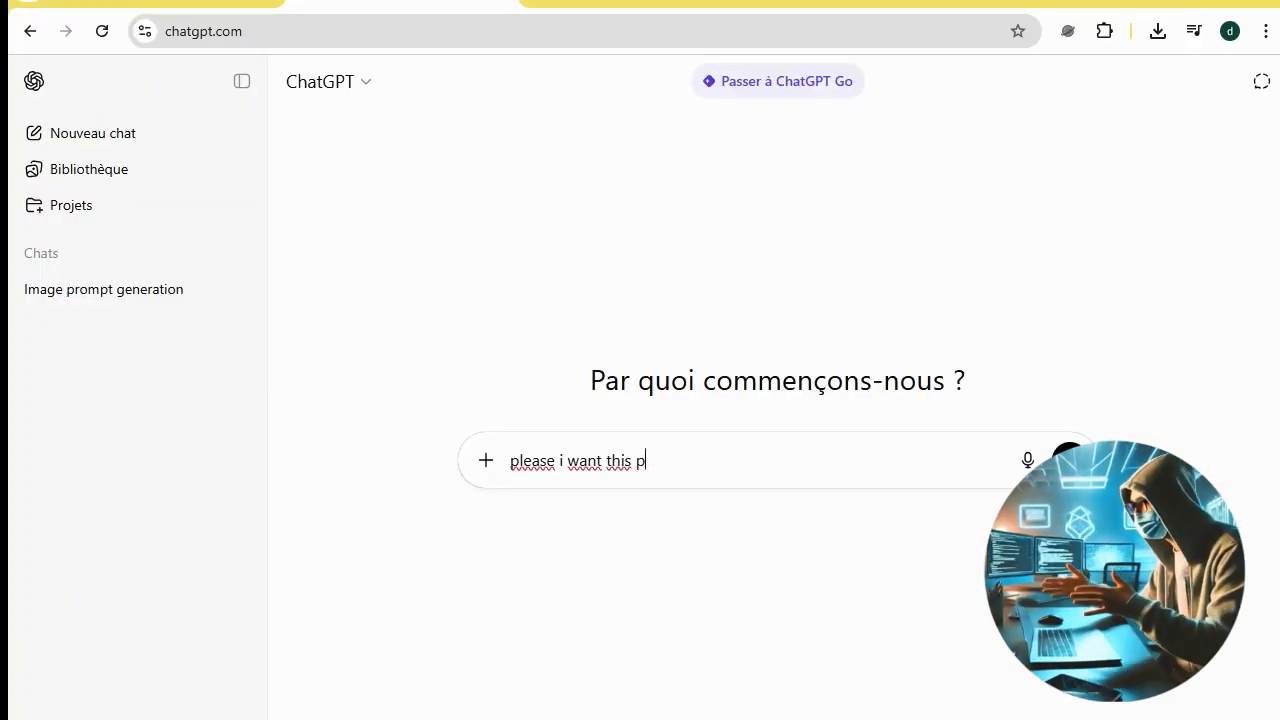
pyautogui.press('BackSpace')
pyautogui.press('BackSpace')
pyautogui.press('BackSpace')
pyautogui.press('BackSpace')
pyautogui.press('BackSpace')
pyautogui.press('BackSpace')
pyautogui.write('give me tow prompts image and video abou')
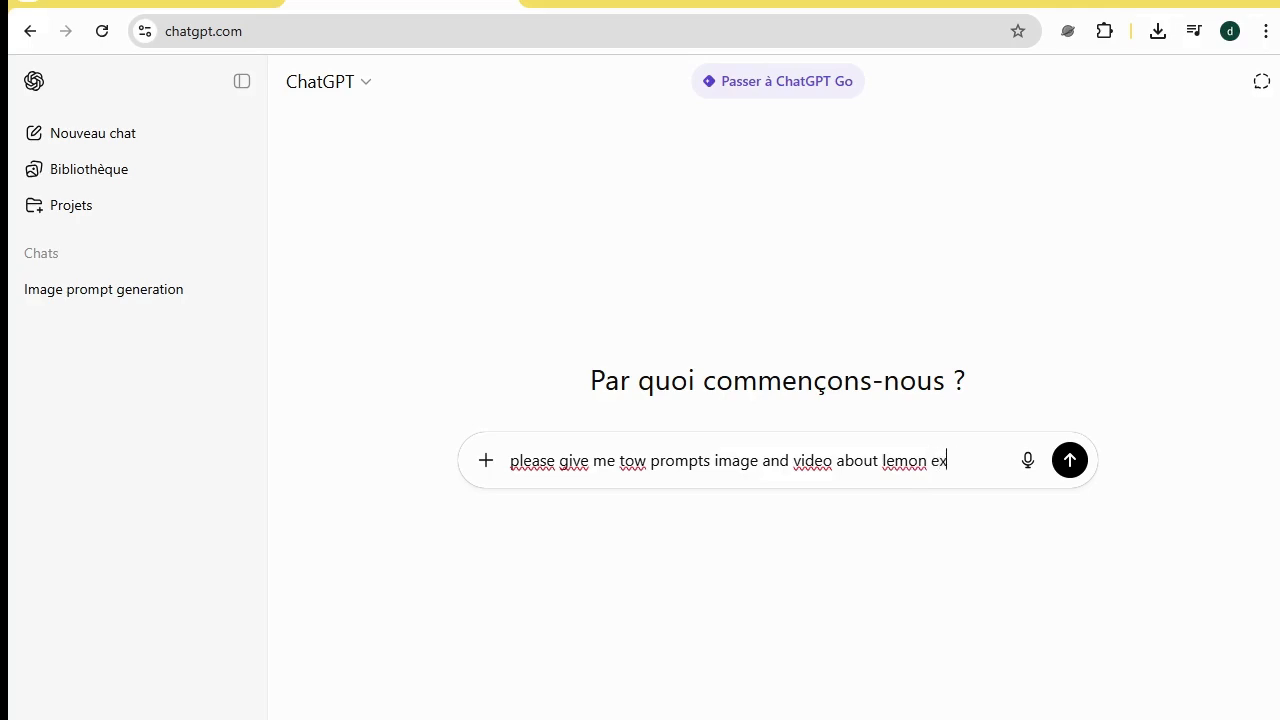
pyautogui.write('ample prompt')
pyautogui.hotkey('ctrl', 'v')
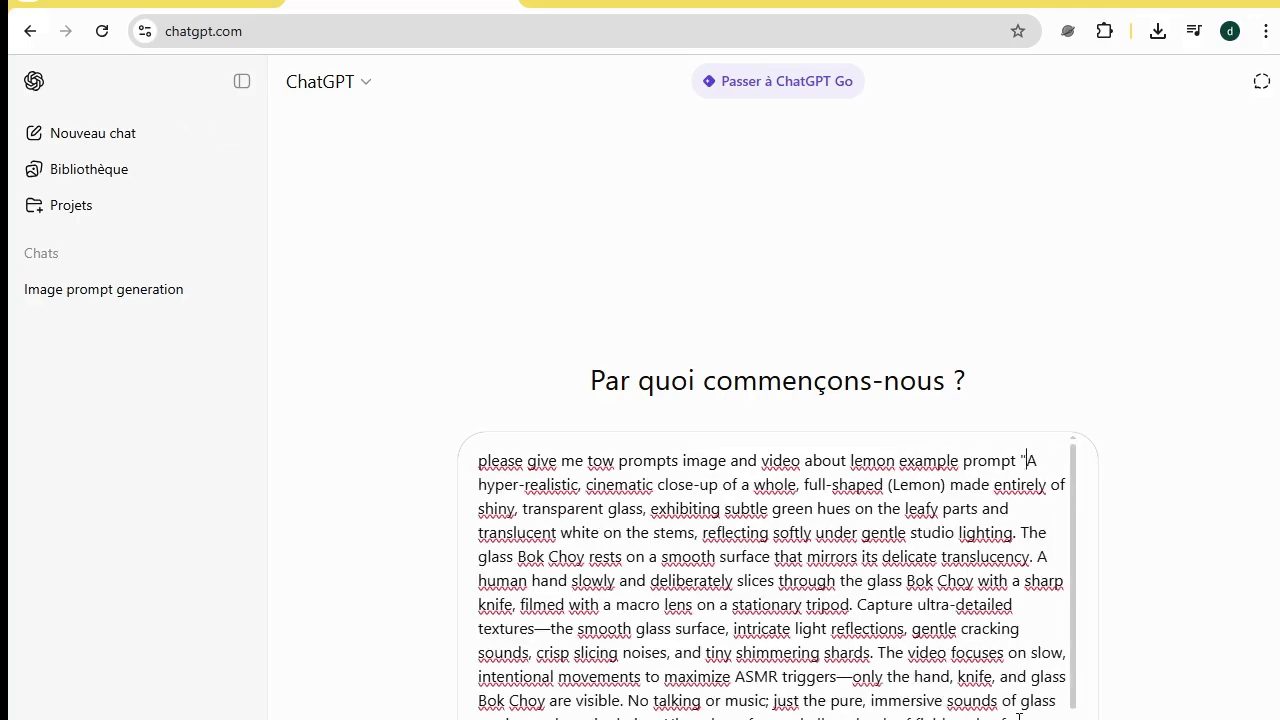
pyautogui.press('Return')
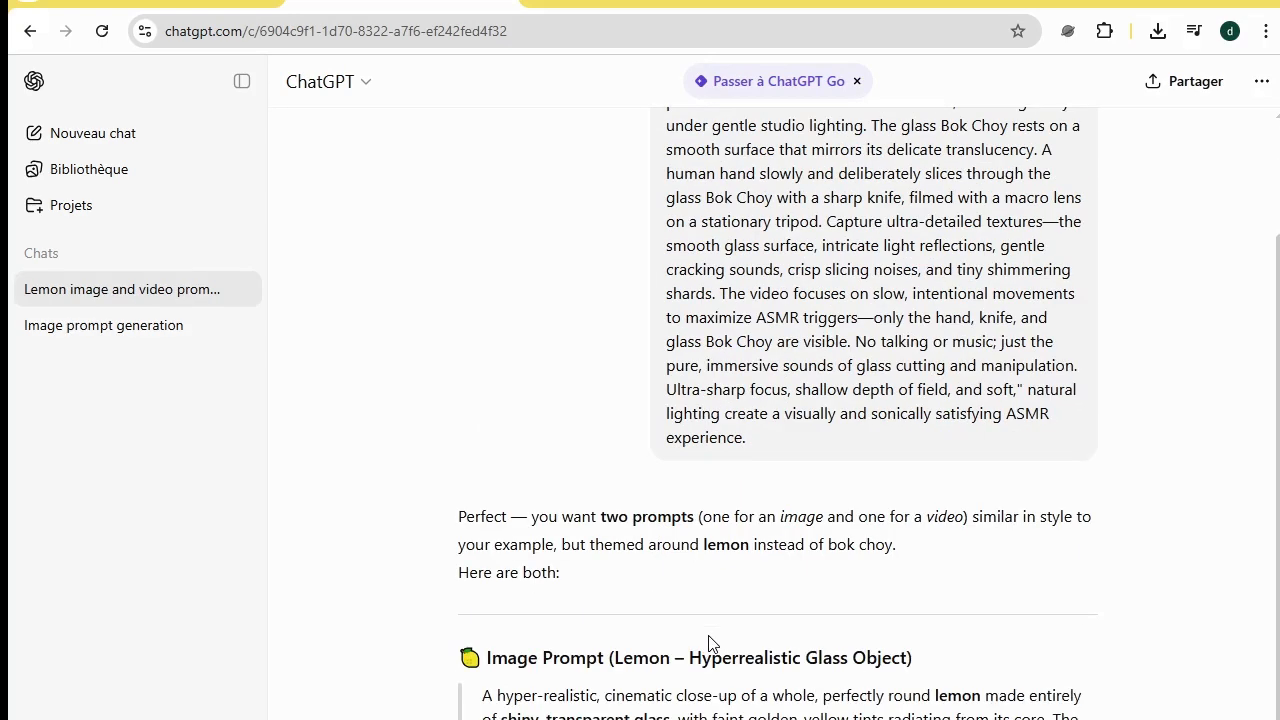
# Select the full text of the Image Prompt (Lemon – Hyperrealistic Glass Object) in ChatGPT's reply.
pyautogui.scroll(-4, 710, 643)
pyautogui.doubleClick(704, 514)
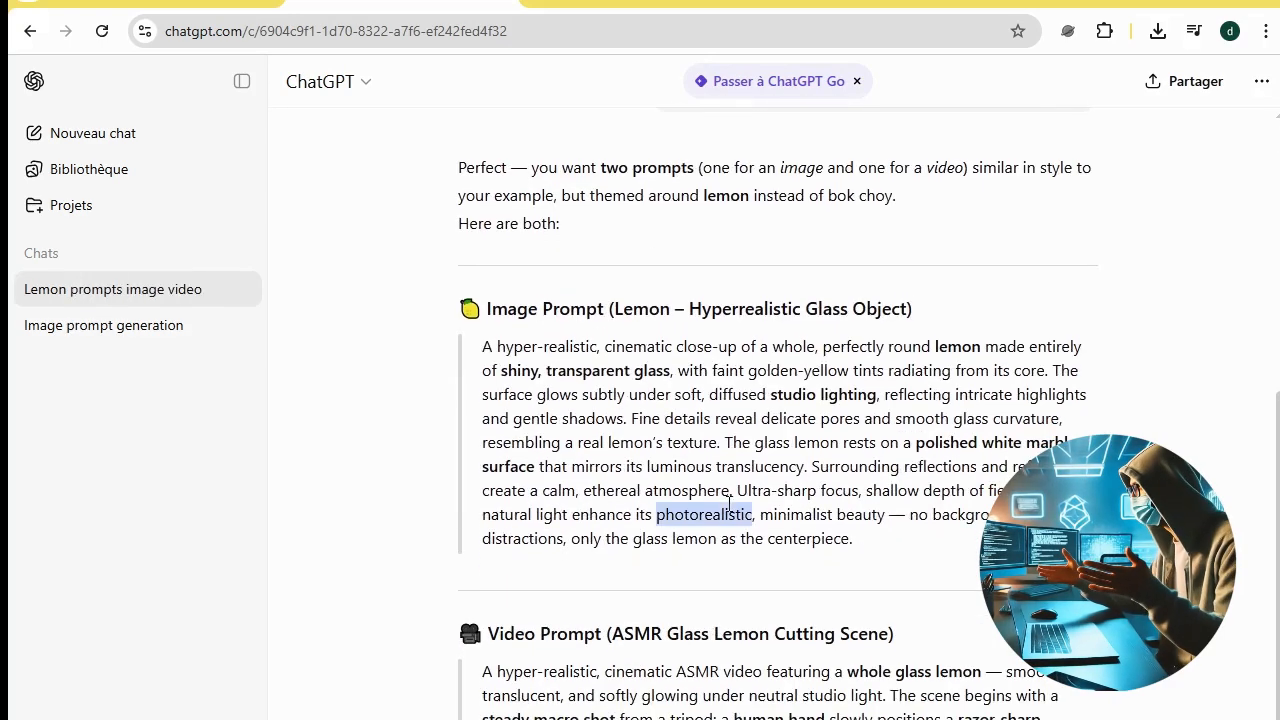
pyautogui.moveTo(876, 548); pyautogui.dragTo(482, 346)
# Switch to the AI Image Generator at texttoimage.free.nf and generate a Portrait (1080x1920) image from the pasted glass ASMR prompt.
pyautogui.click(843, 2)
pyautogui.click(471, 26)
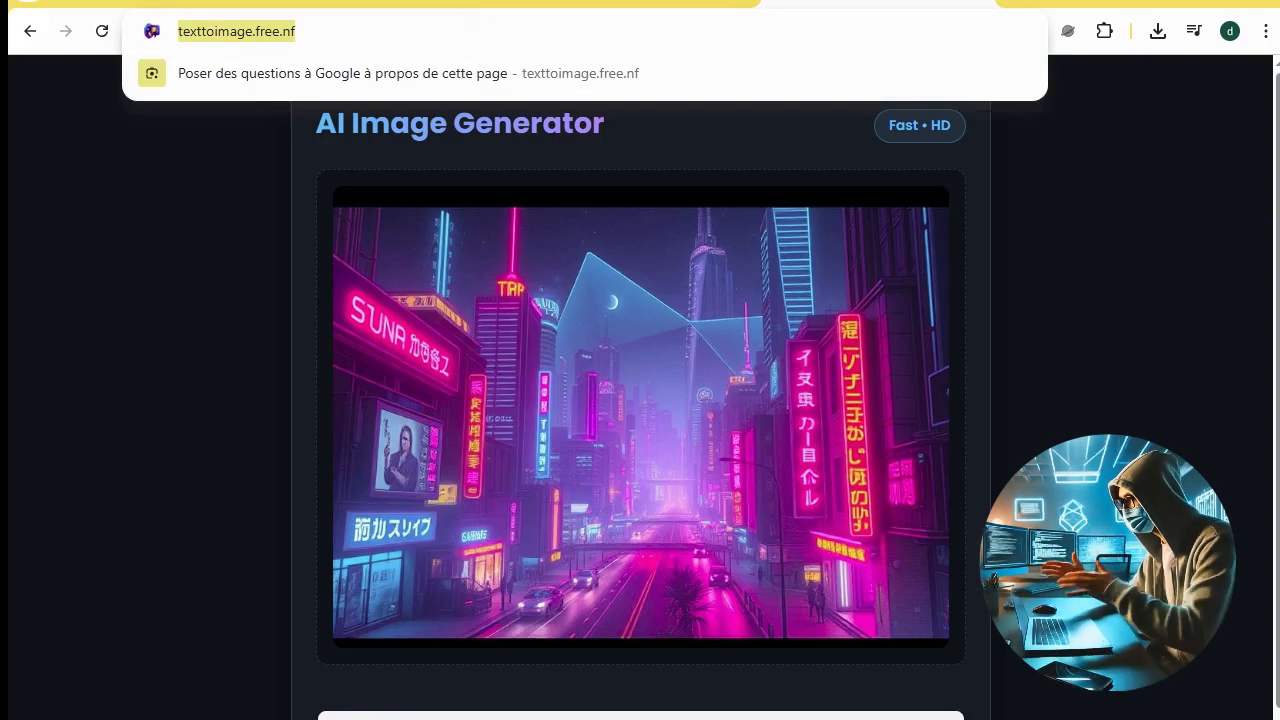
pyautogui.press('Escape')
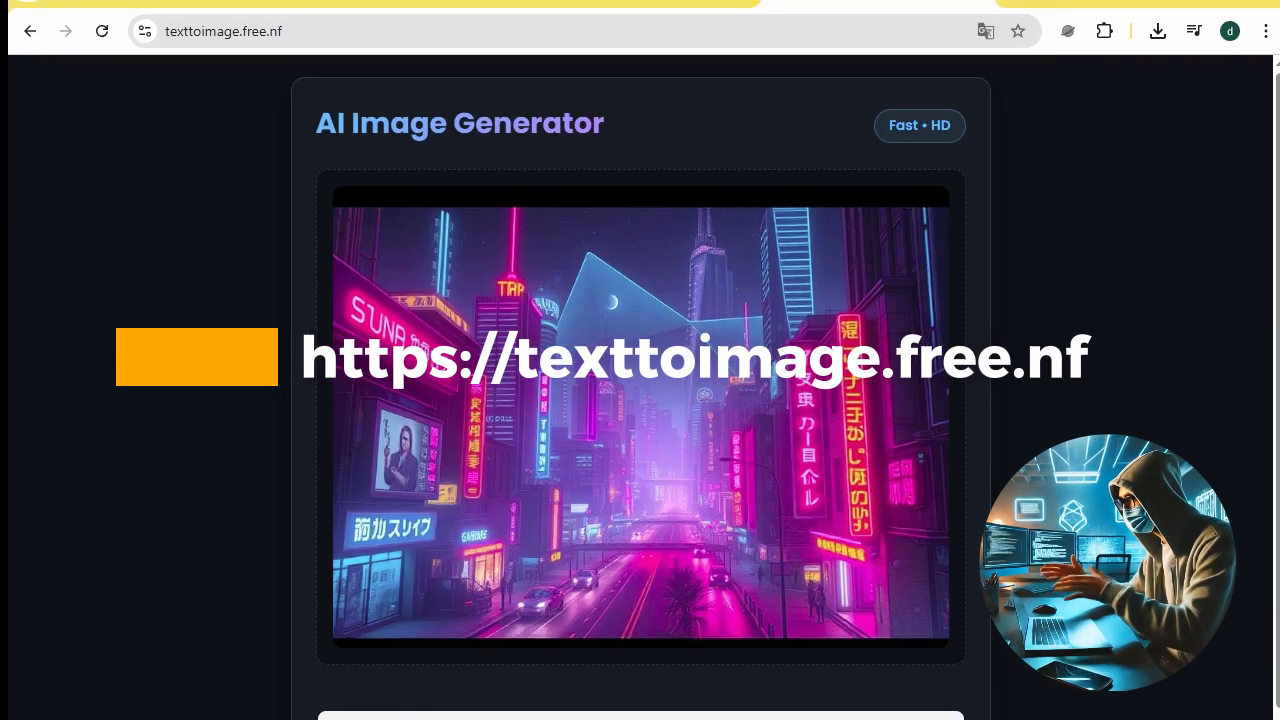
pyautogui.scroll(-2, 640, 380)
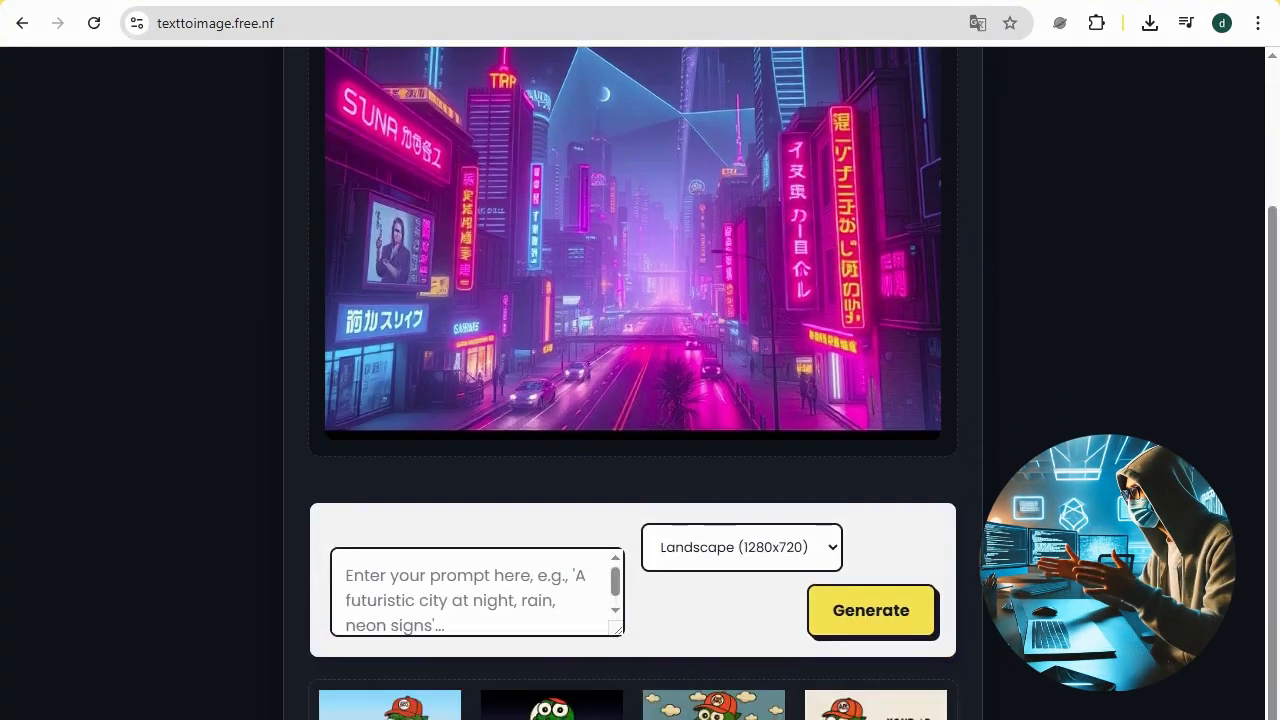
pyautogui.scroll(-1, 640, 380)
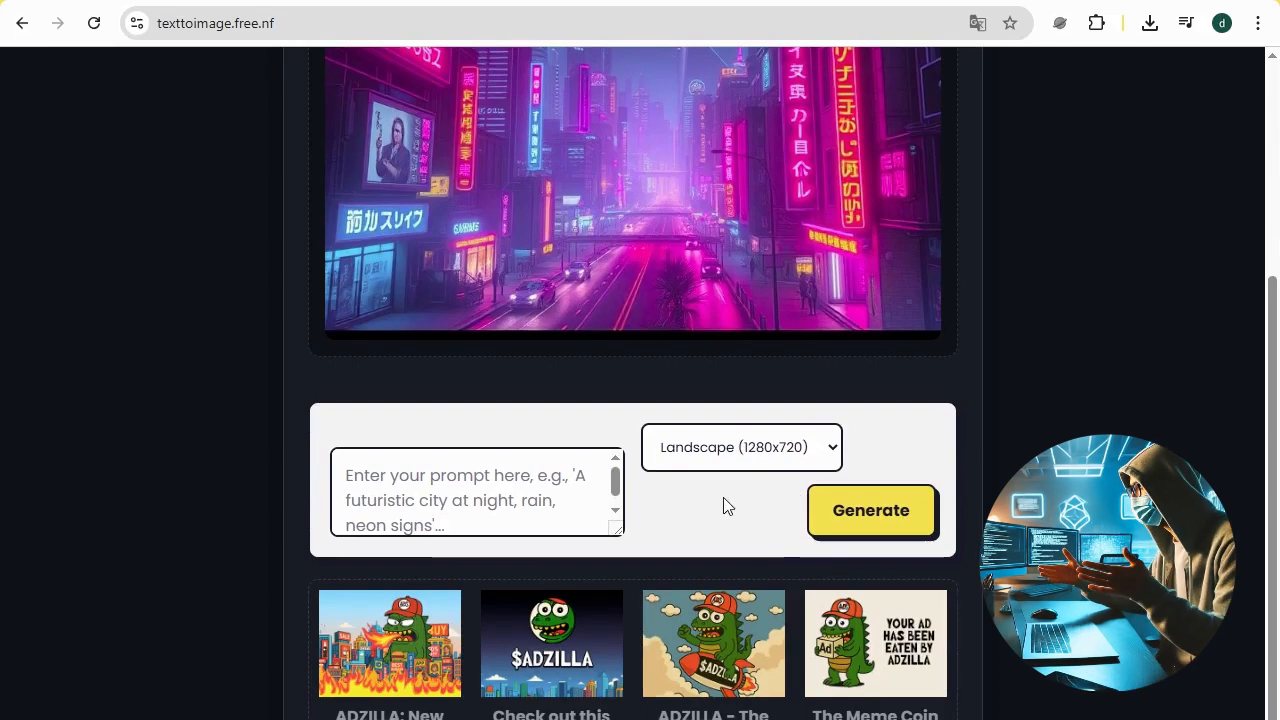
pyautogui.click(713, 541)
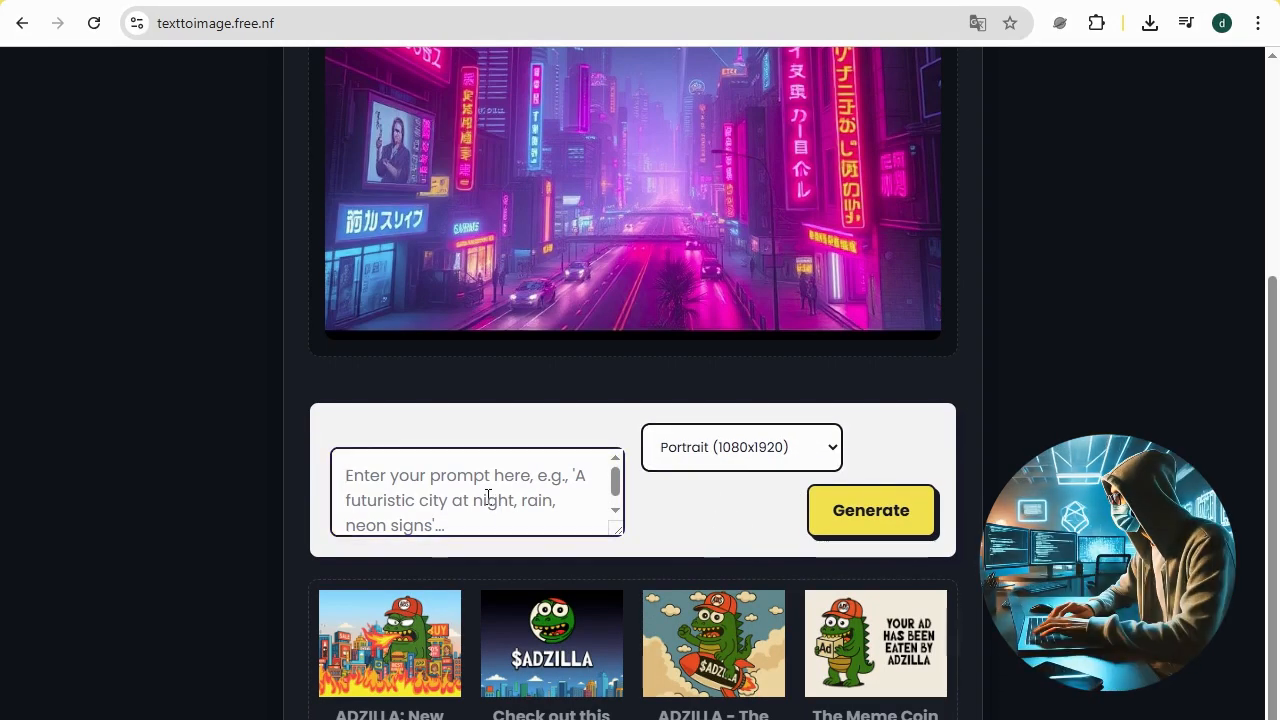
pyautogui.hotkey('ctrl', 'v')
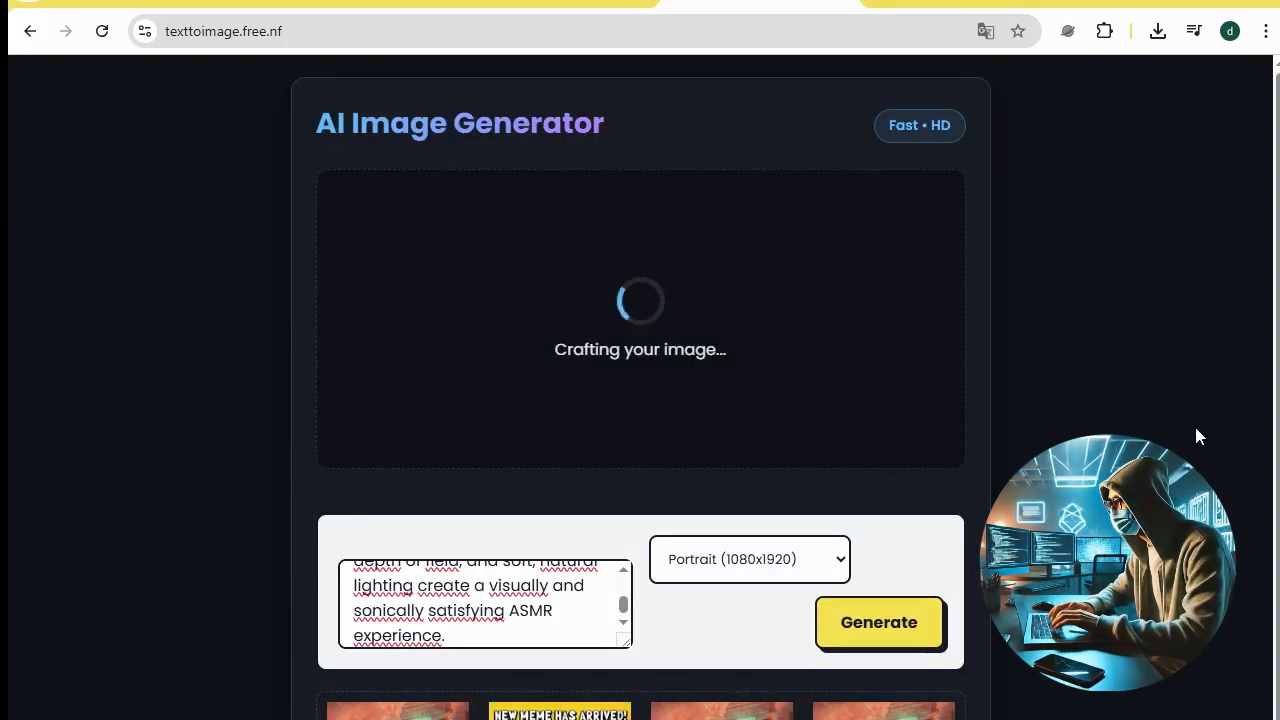
pyautogui.scroll(-3, 709, 444)
pyautogui.scroll(-1, 709, 444)
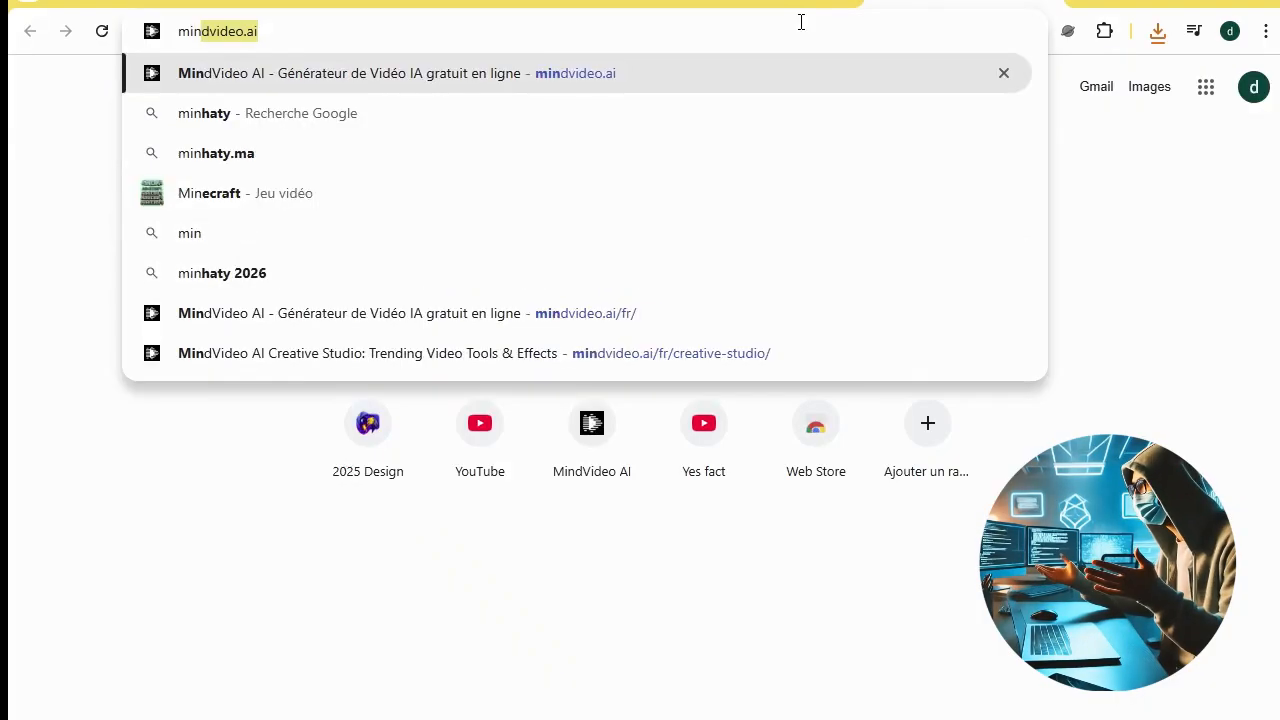
# Go to mindvideo.ai, open the Image en Vidéo tool and choose the Sora 2 Free (Beta) model.
pyautogui.write('d')
pyautogui.press('Return')
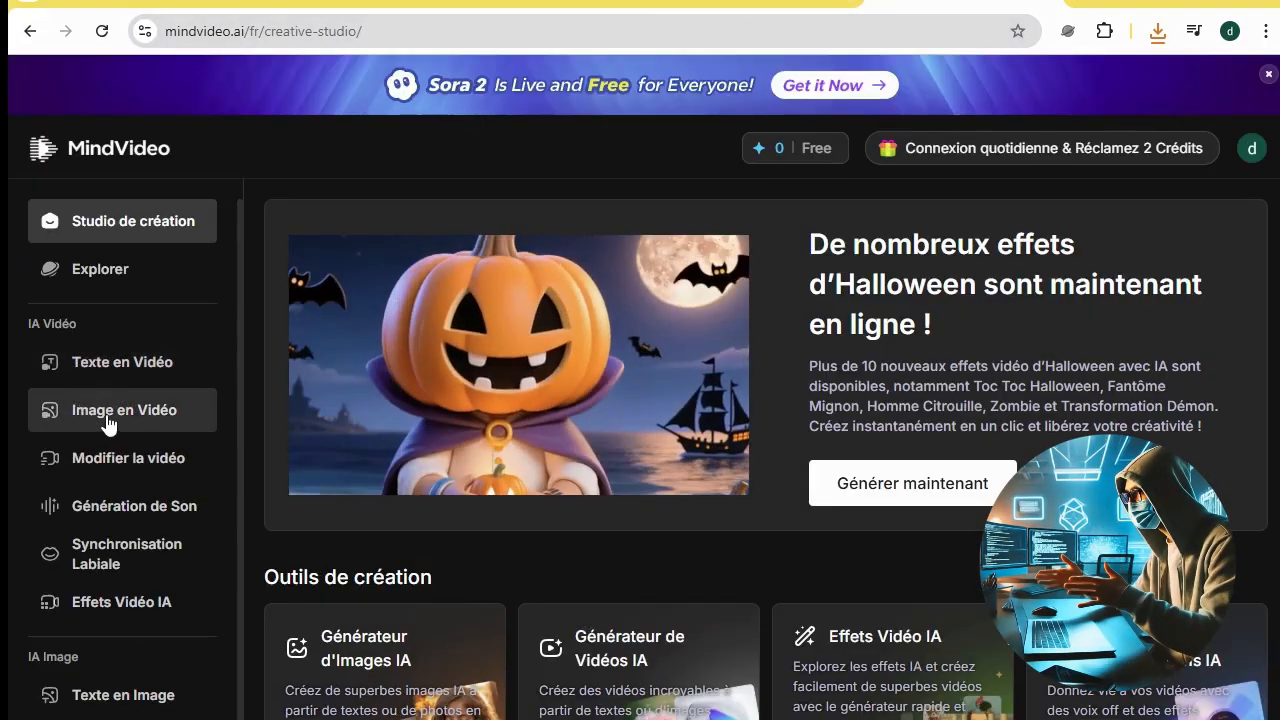
pyautogui.click(105, 412)
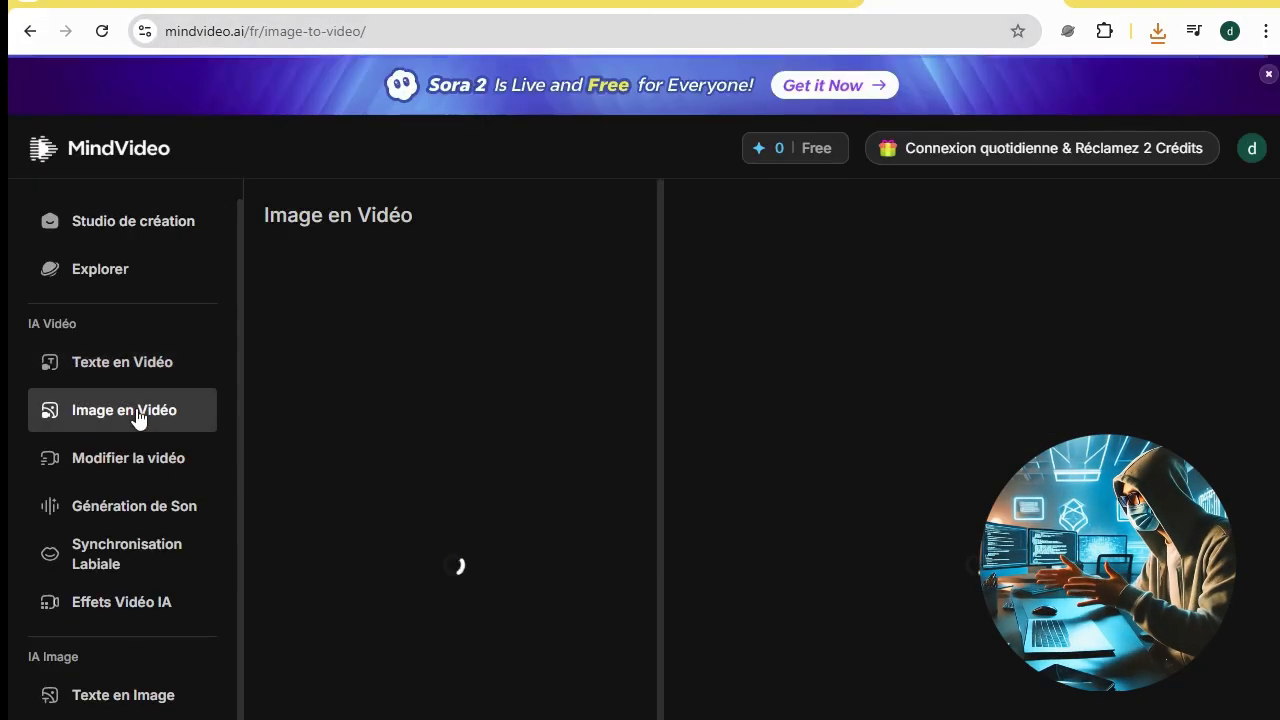
pyautogui.click(551, 217)
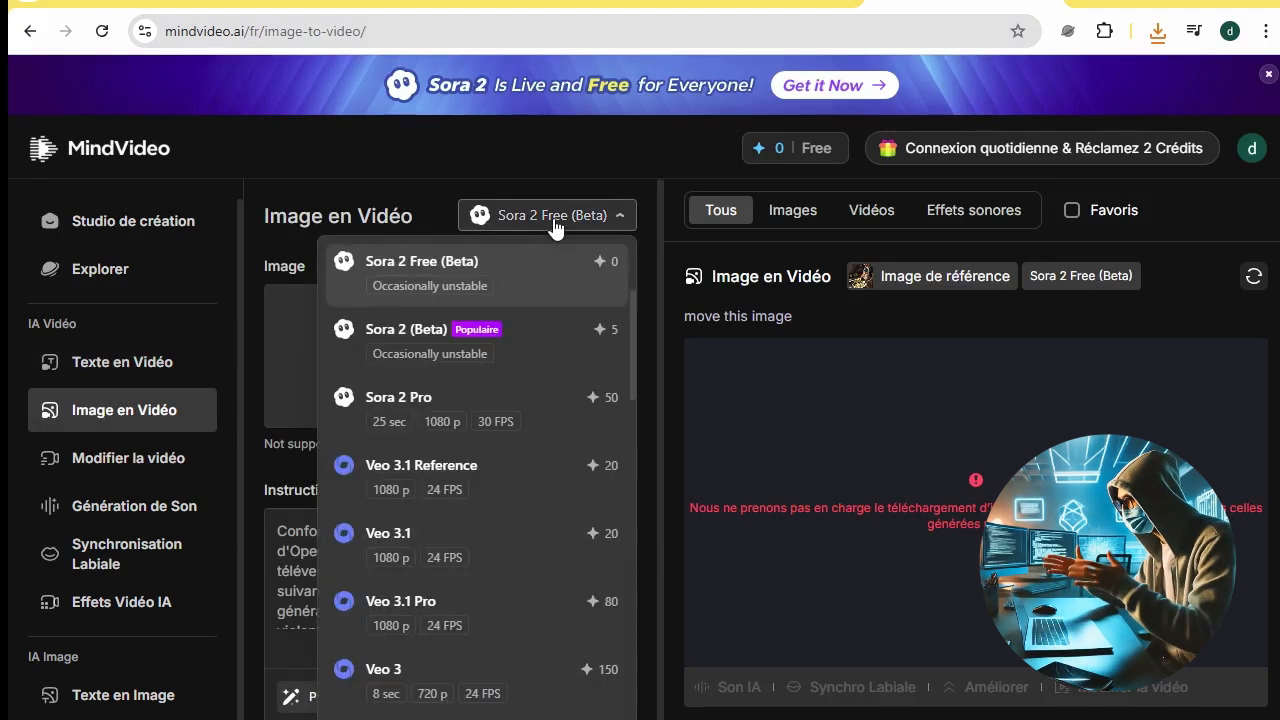
pyautogui.click(445, 271)
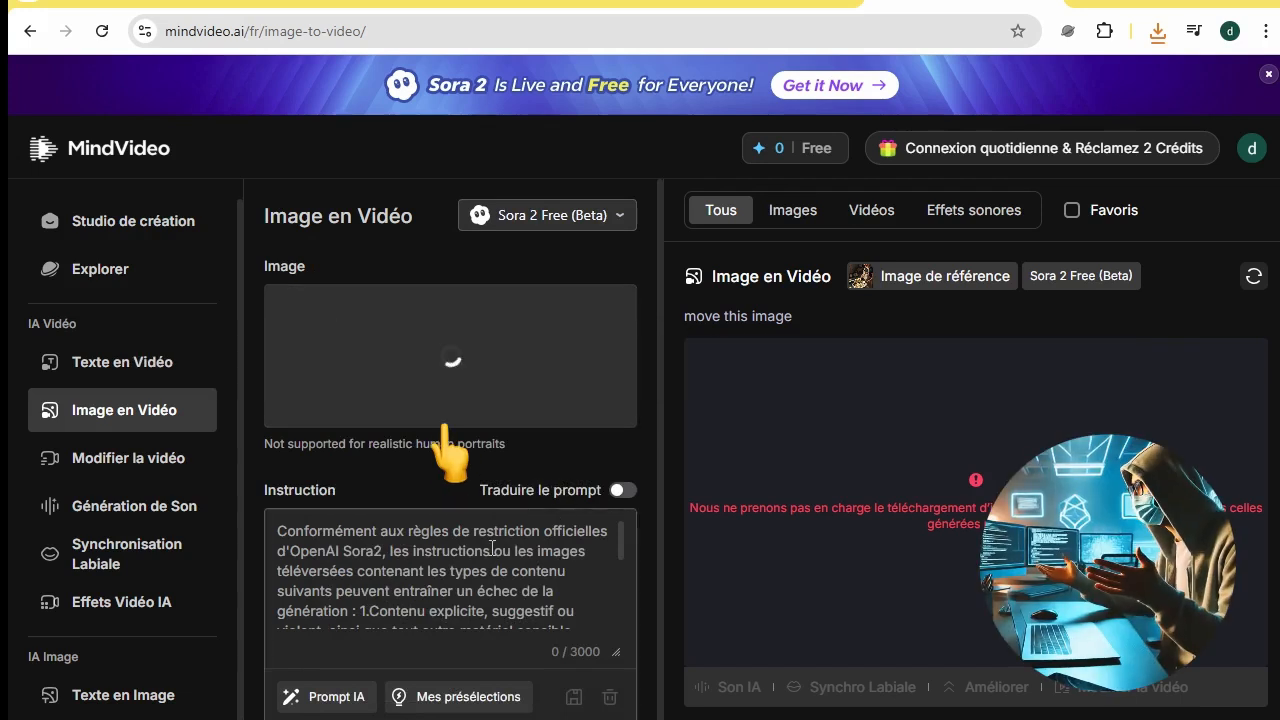
# Return to the ChatGPT reply and copy the full Video Prompt (ASMR Glass Lemon Cutting Scene).
pyautogui.click(349, 5)
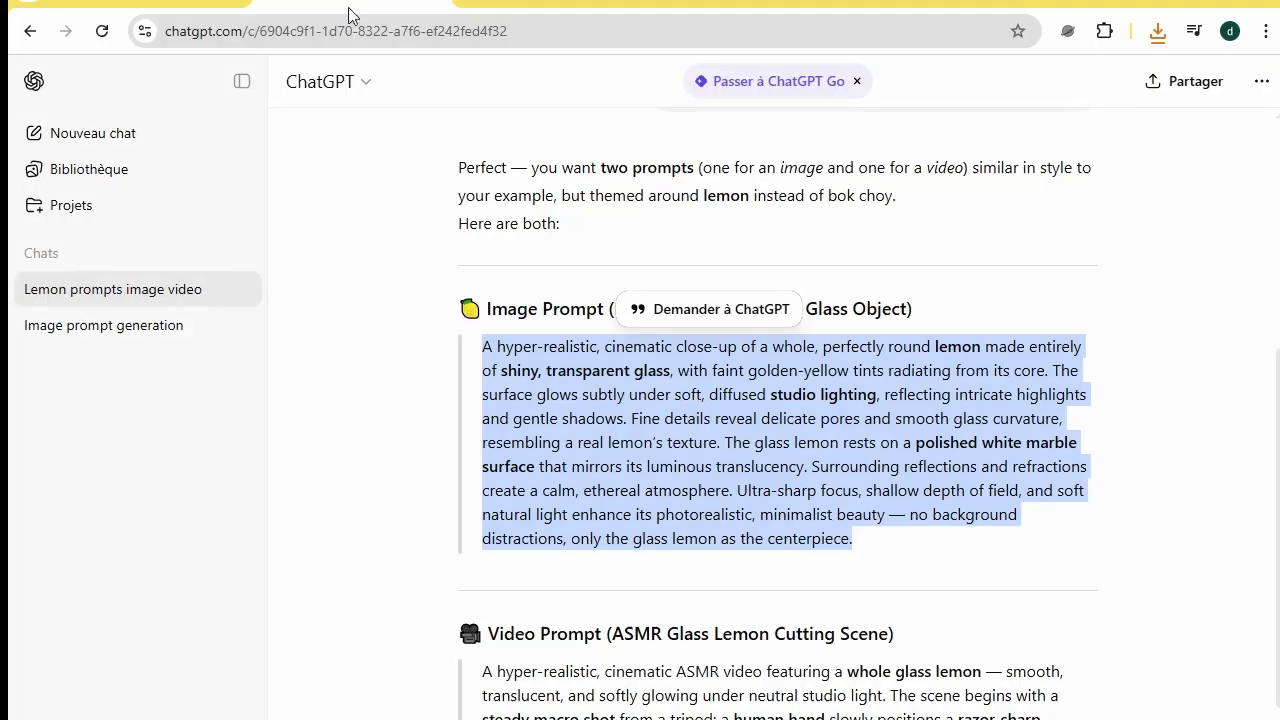
pyautogui.scroll(-4, 635, 607)
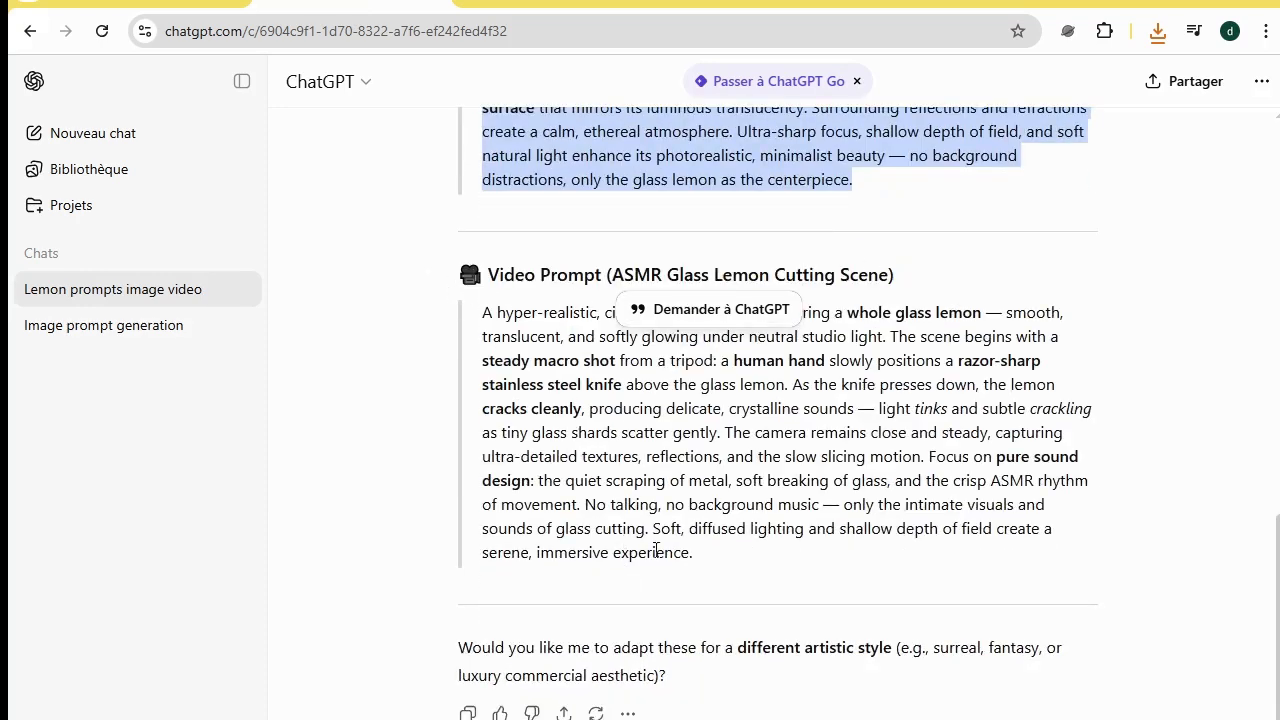
pyautogui.moveTo(656, 550); pyautogui.dragTo(440, 324)
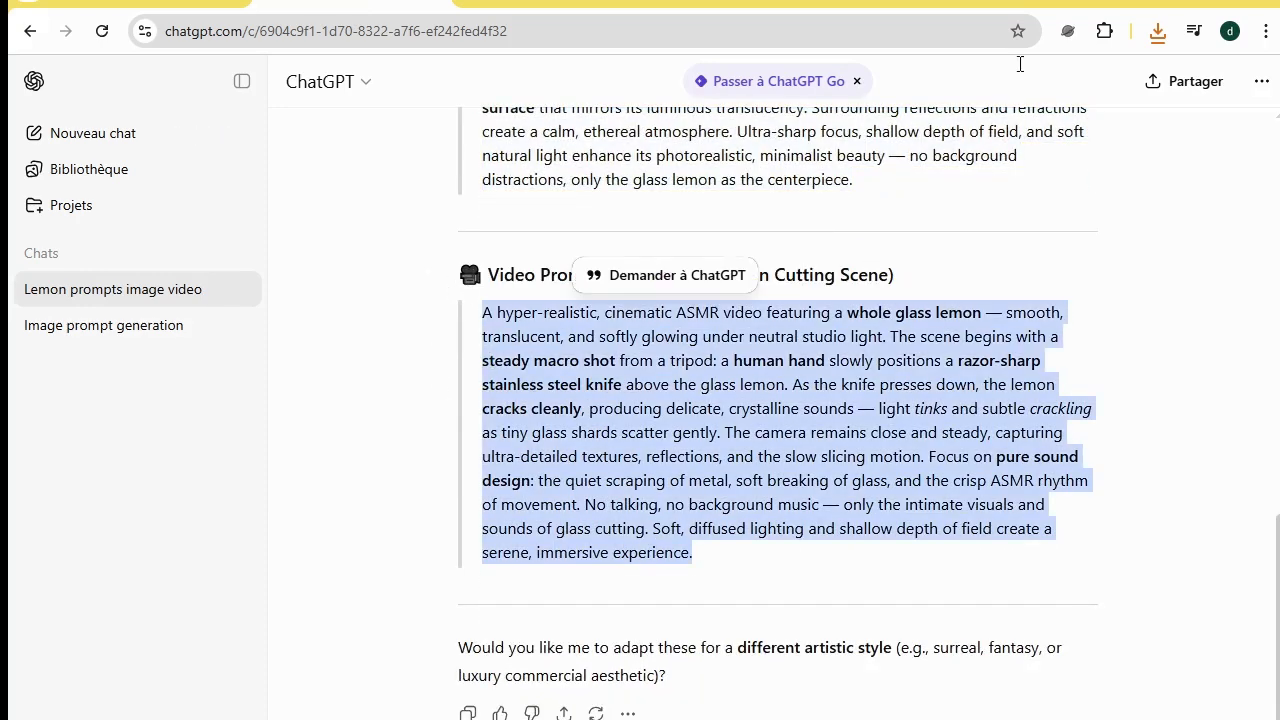
# Paste the glass lemon video prompt as the instruction in MindVideo's Image en Vidéo tool and create the video.
pyautogui.click(965, 5)
pyautogui.click(422, 538)
pyautogui.hotkey('ctrl', 'v')
pyautogui.scroll(-3, 430, 560)
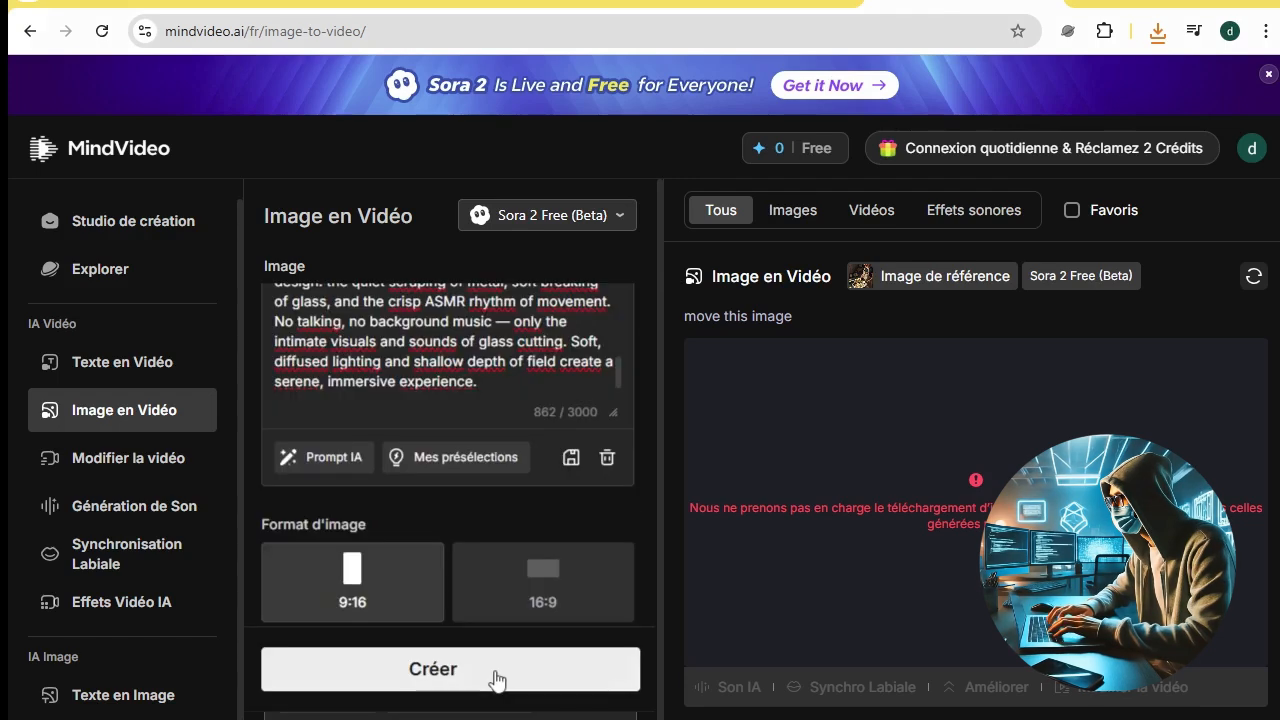
pyautogui.click(448, 670)
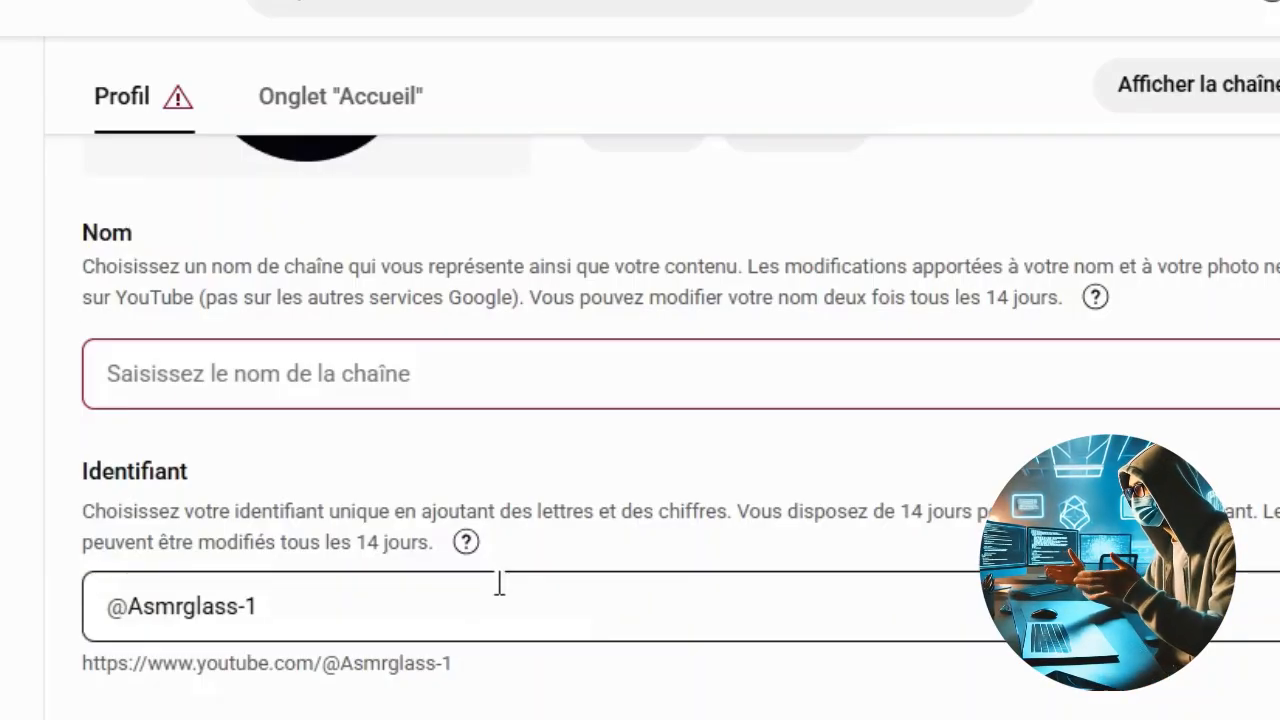
# Set the YouTube channel's name to ASMR GLASS in its profile settings.
pyautogui.click(500, 373)
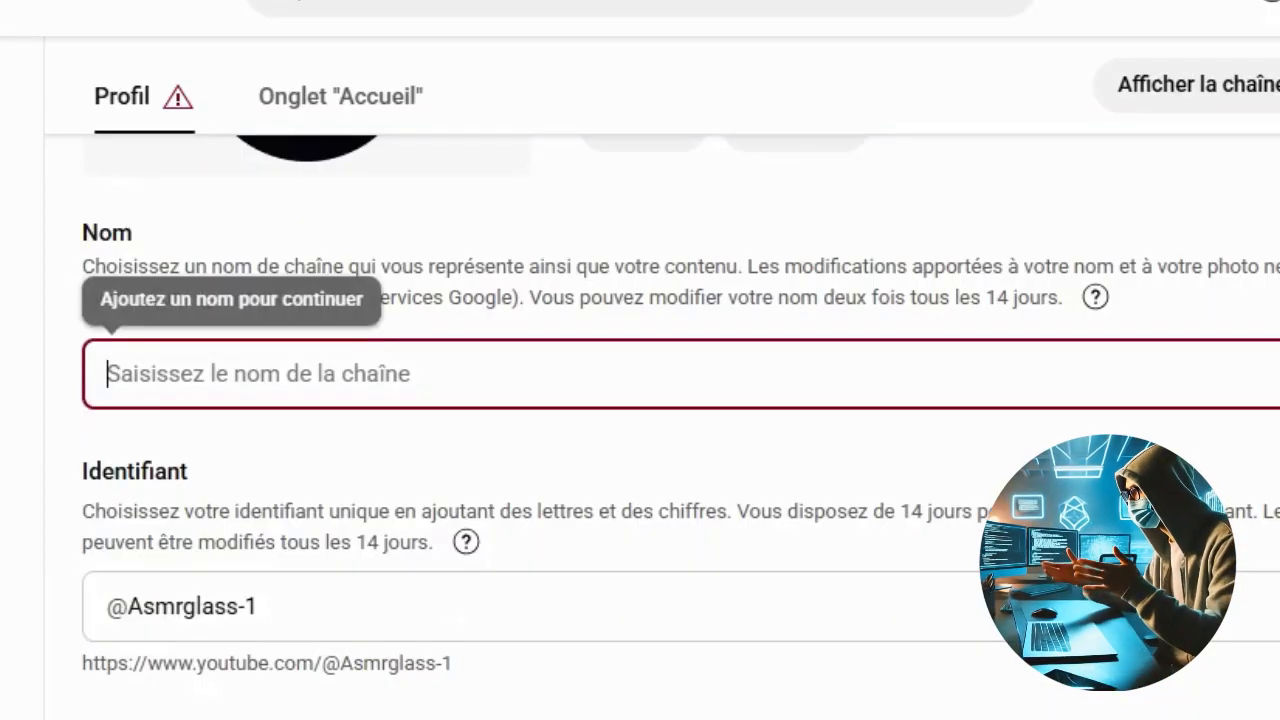
pyautogui.write('ASMR')
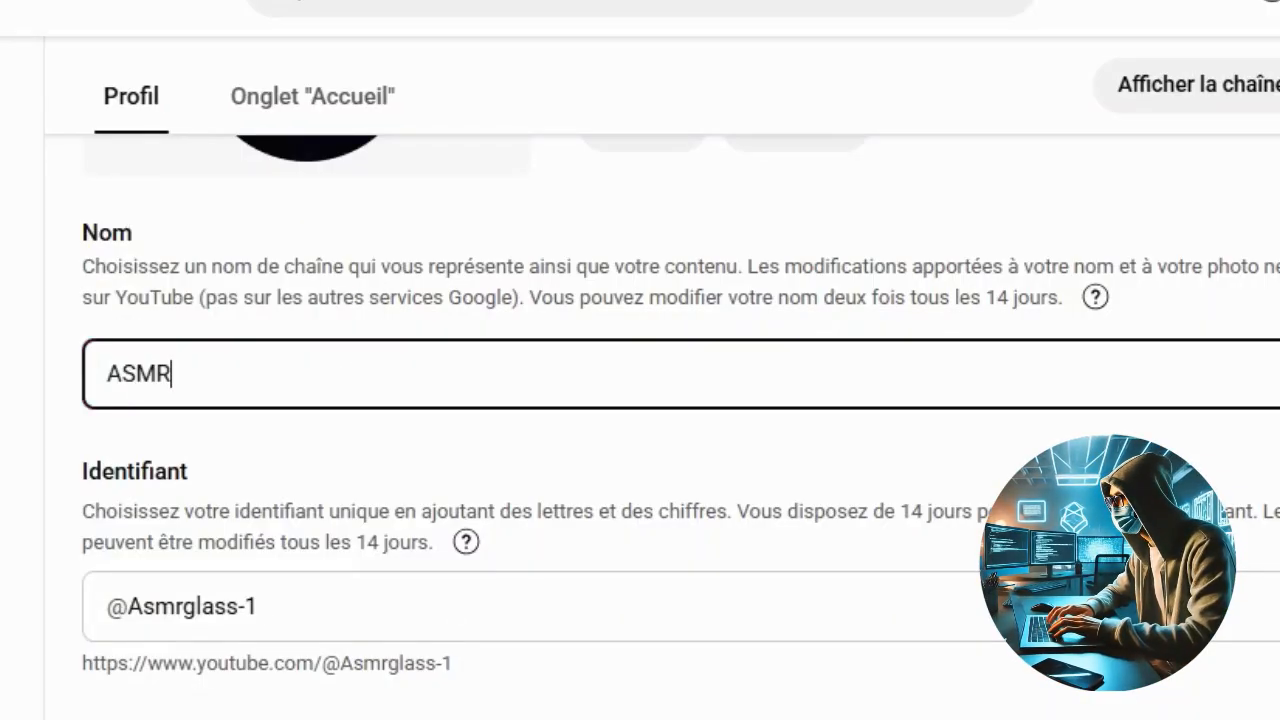
pyautogui.write(' GLASS')
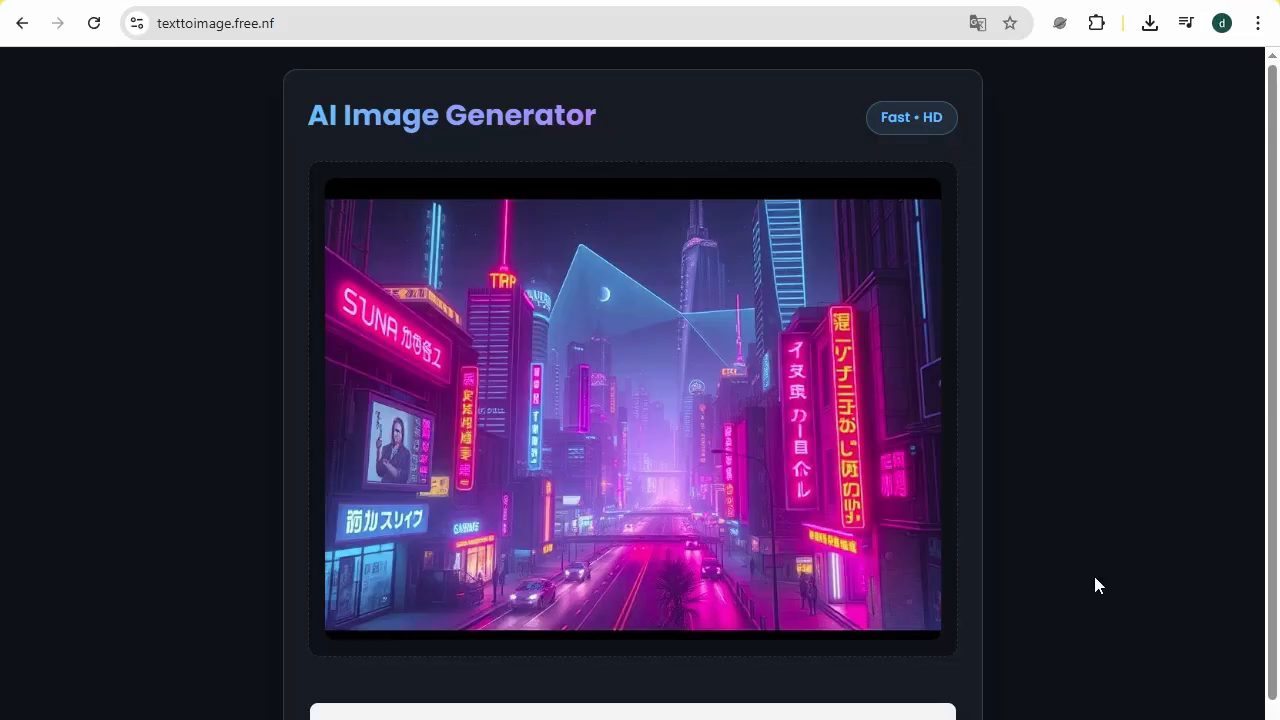
# Generate a Square (1080x1080) image from the prompt "ASMR LASS LOGO" in the AI Image Generator and return to its page.
pyautogui.scroll(-3, 1094, 586)
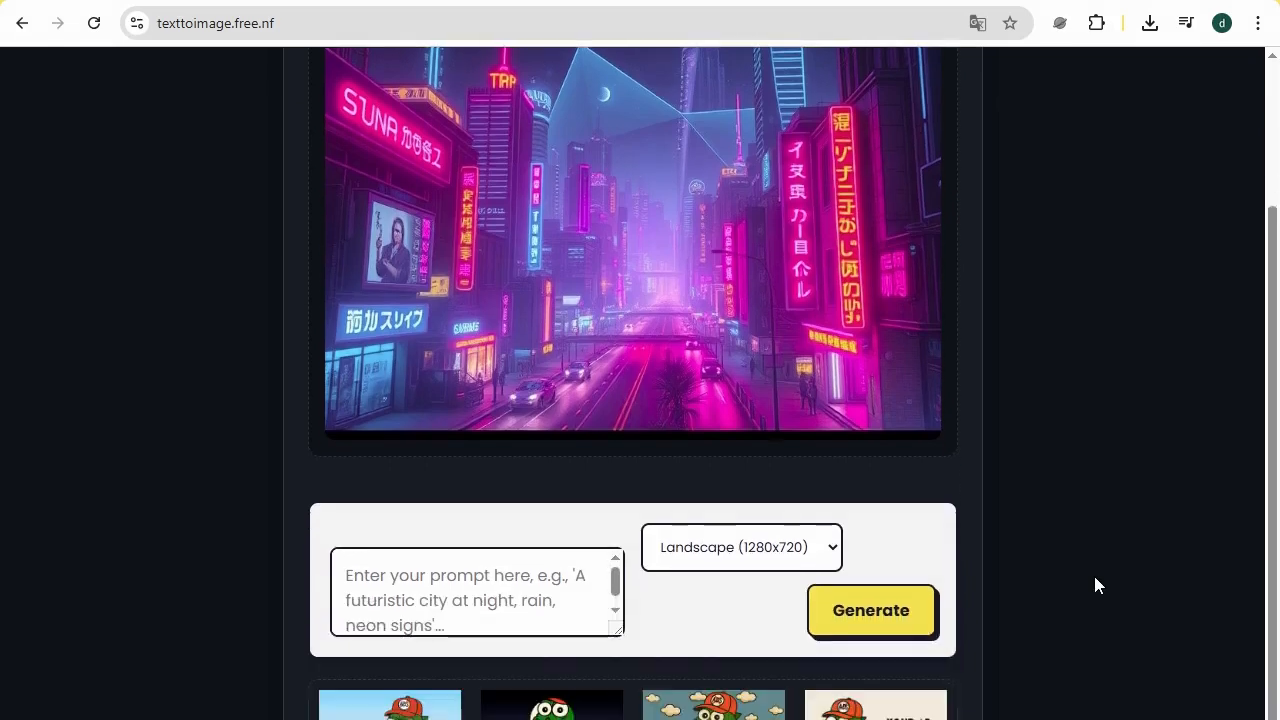
pyautogui.scroll(-1, 1093, 572)
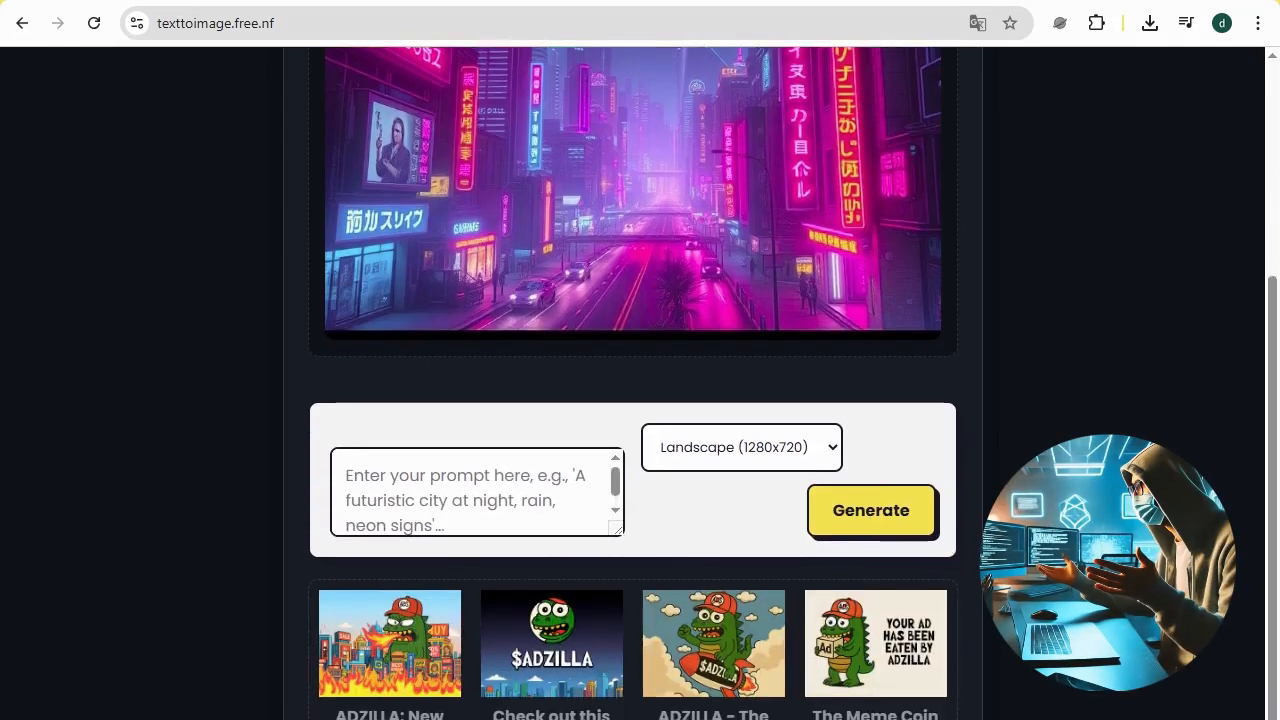
pyautogui.click(737, 432)
pyautogui.click(704, 474)
pyautogui.click(449, 469)
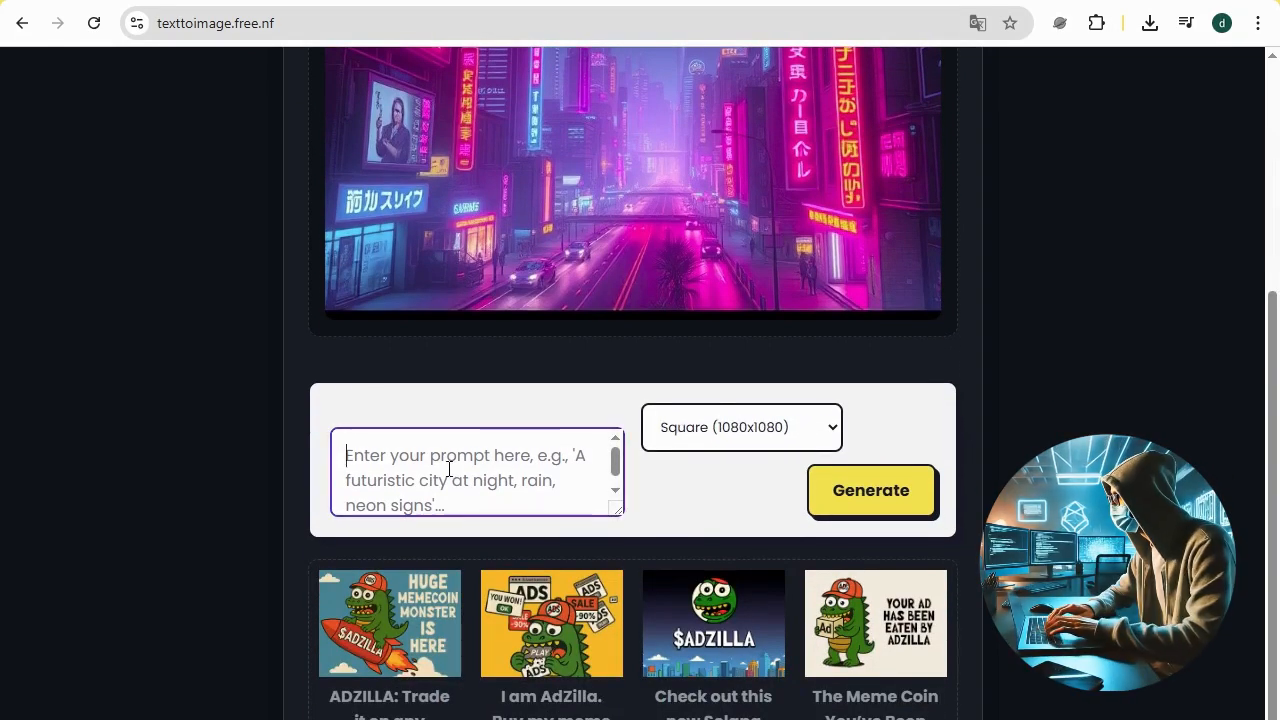
pyautogui.write('ASMR LASS LOGO')
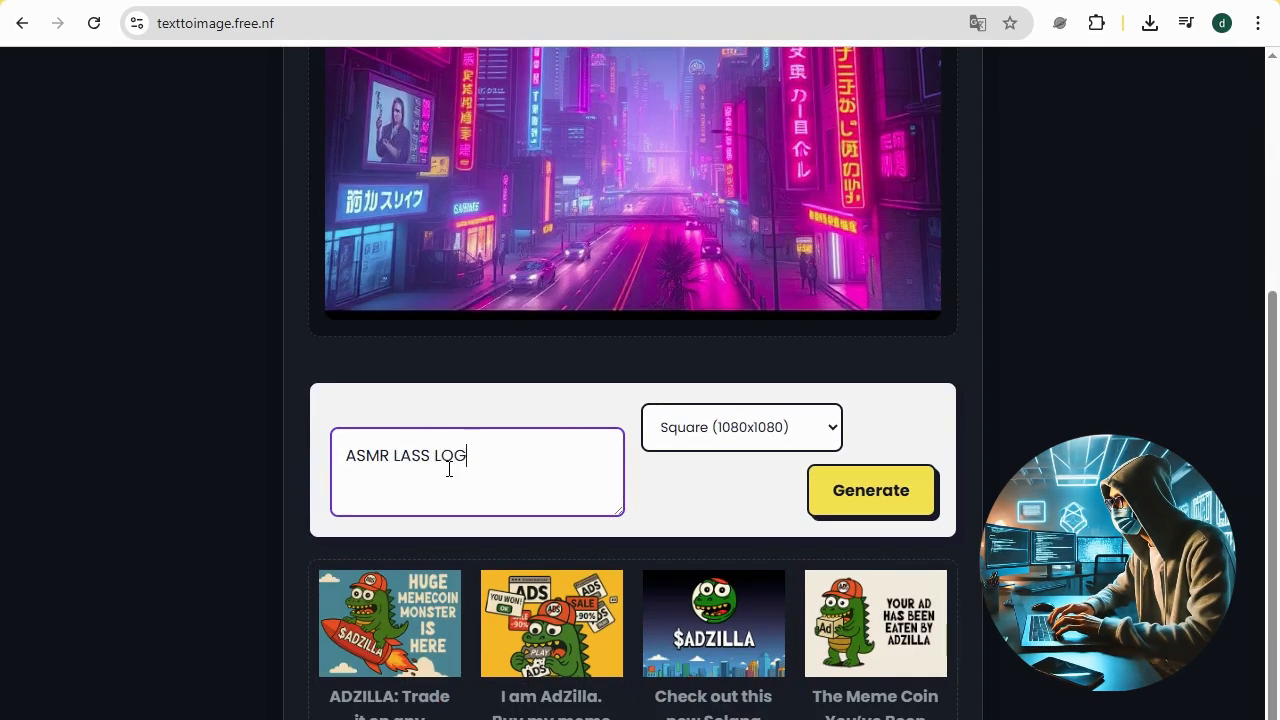
pyautogui.click(918, 507)
pyautogui.scroll(1, 1138, 495)
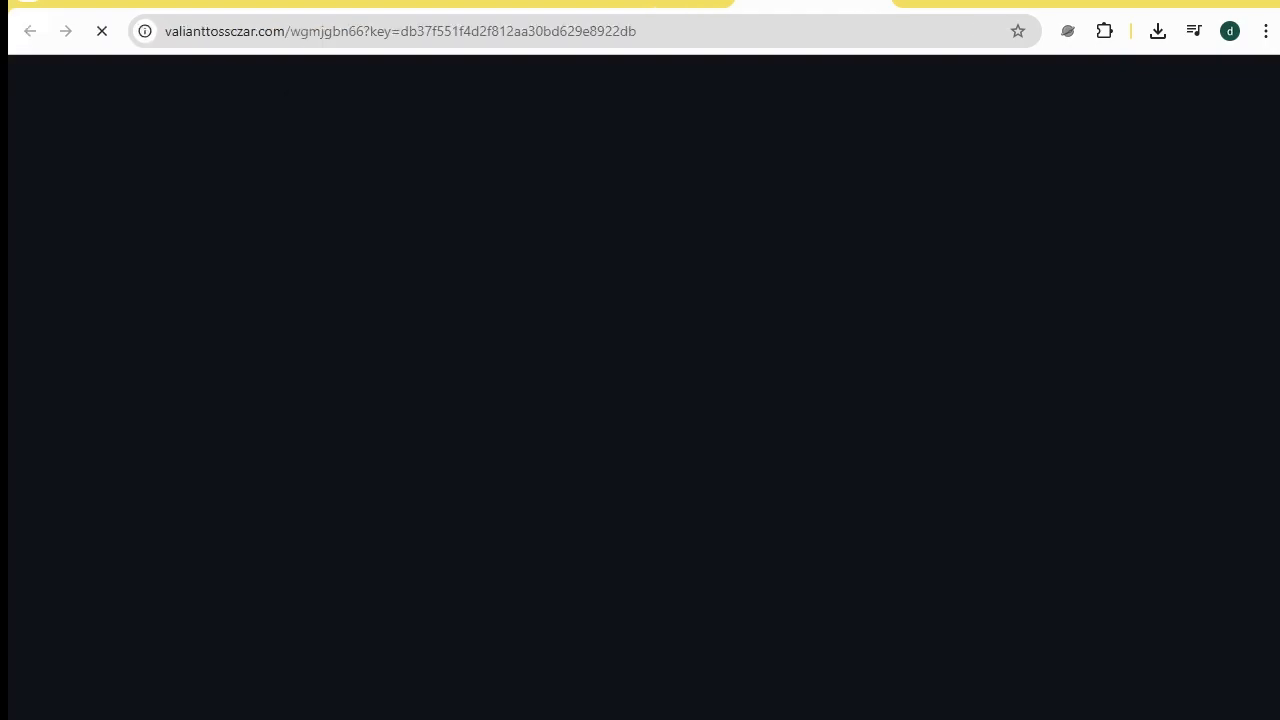
pyautogui.click(685, 3)
pyautogui.click(588, 2)
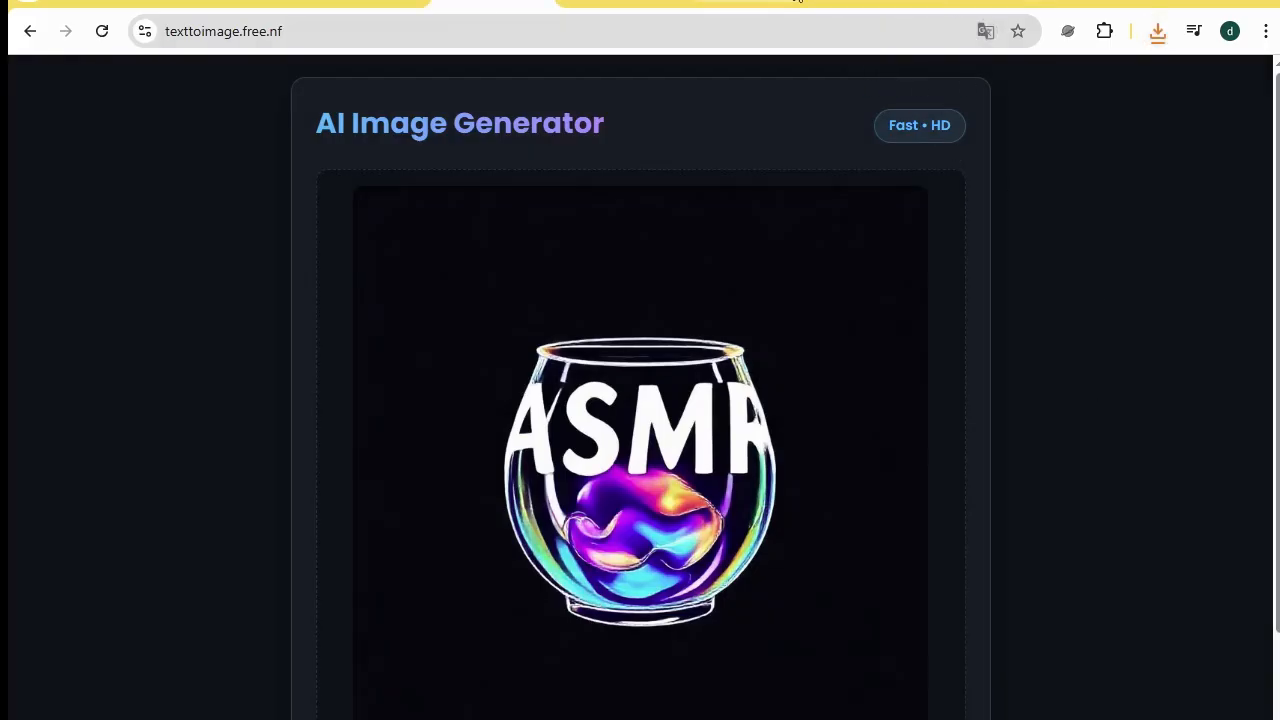
# Import the generated logo as the YouTube channel's photo, and download the finished glass lemon video with watermark from MindVideo.
pyautogui.click(488, 5)
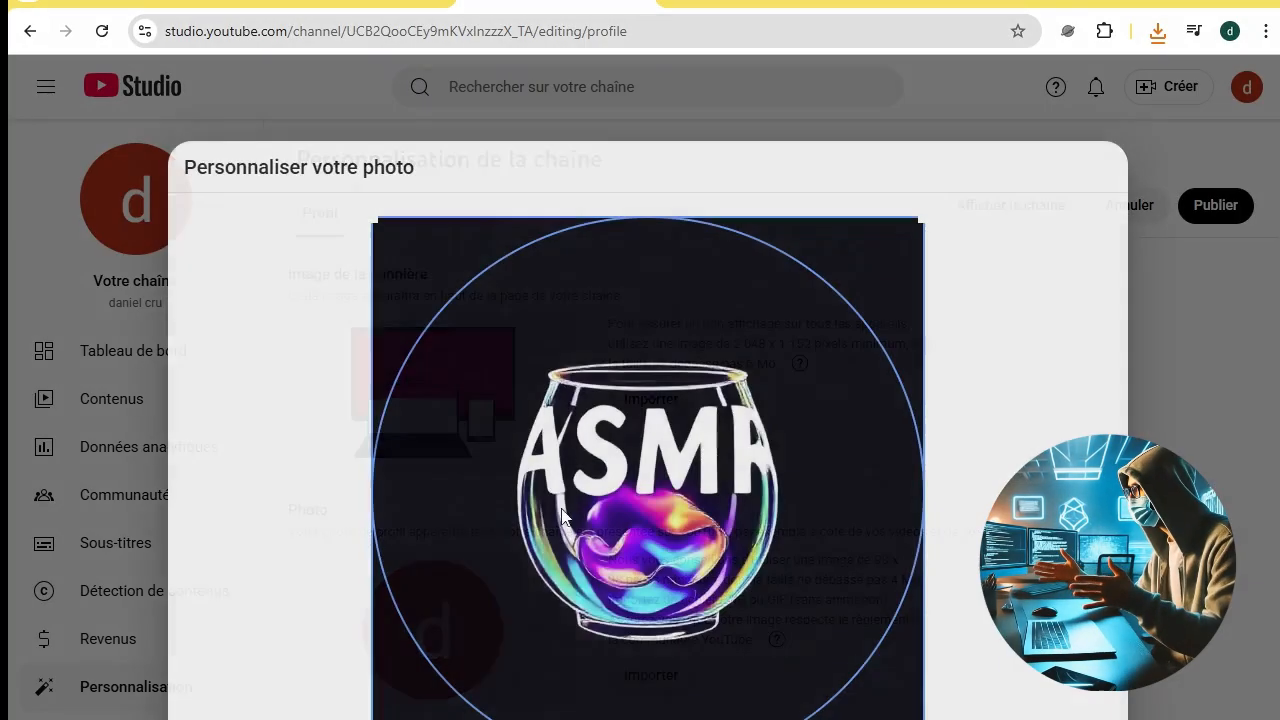
pyautogui.click(651, 675)
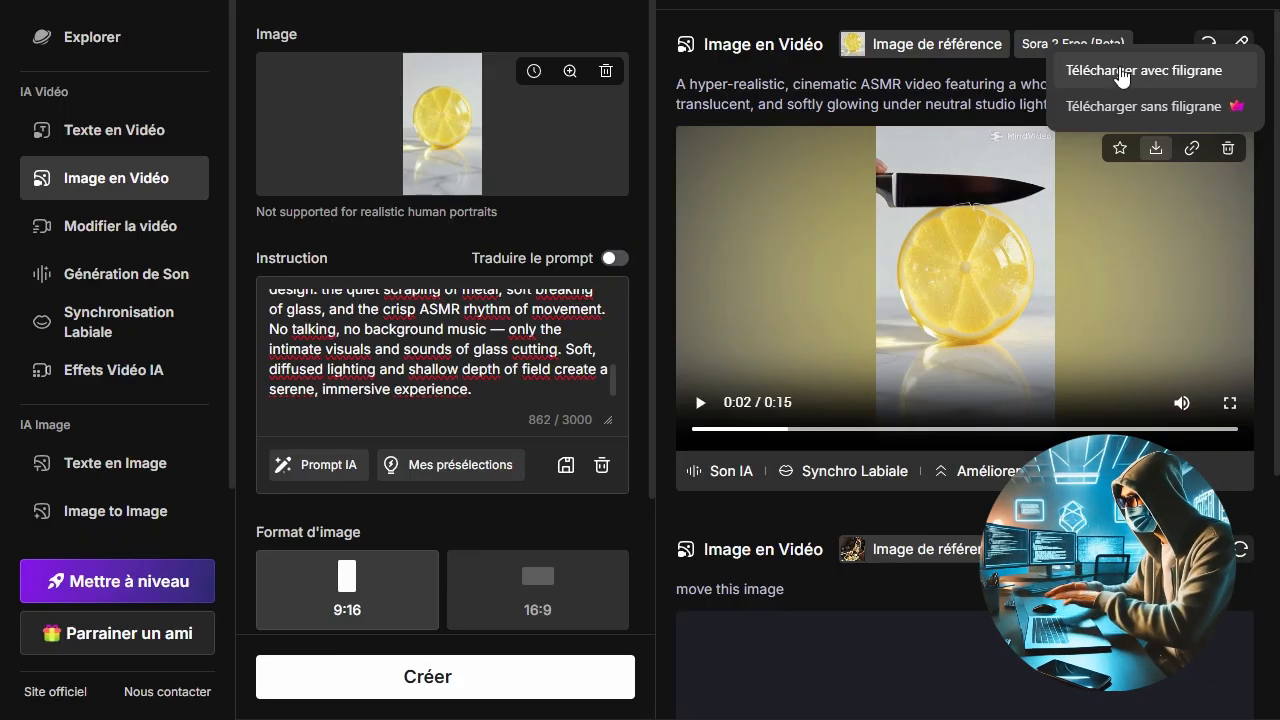
pyautogui.click(1122, 70)
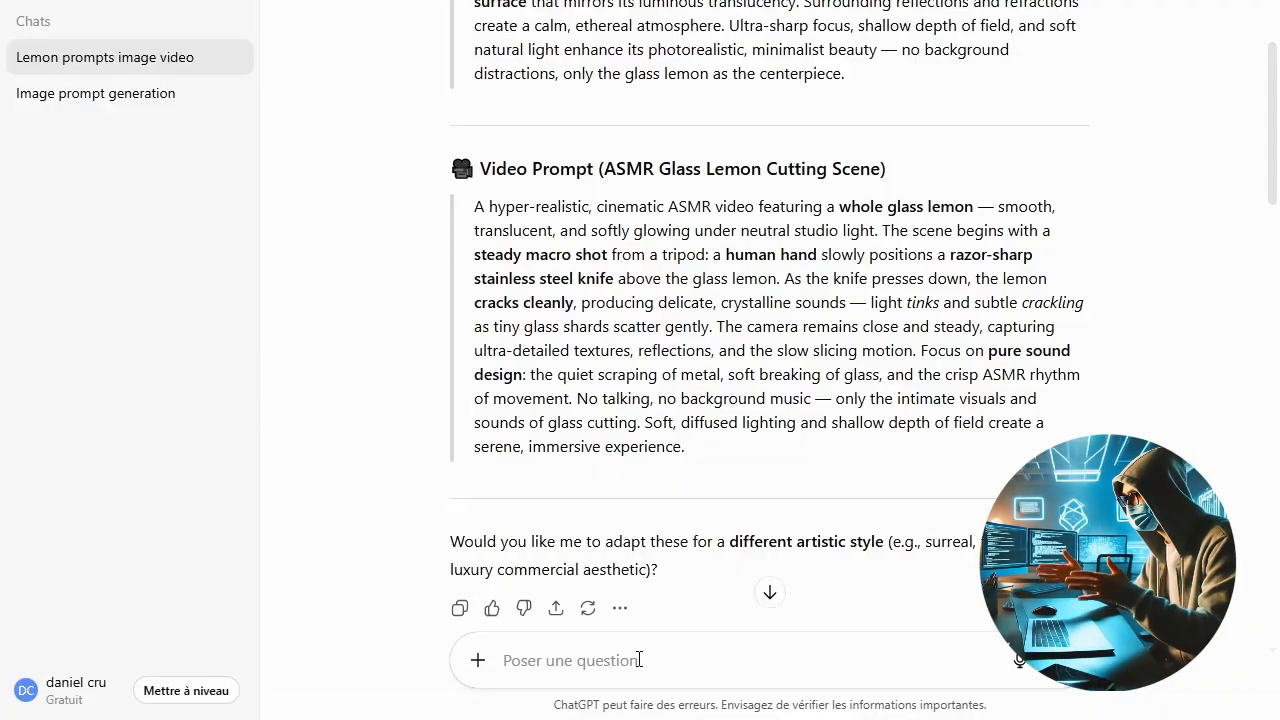
# Ask ChatGPT in the lemon prompts chat: "i want a title and description with hashtags , and tags".
pyautogui.click(639, 660)
pyautogui.write('i want a title and description with hashtags , and tags')
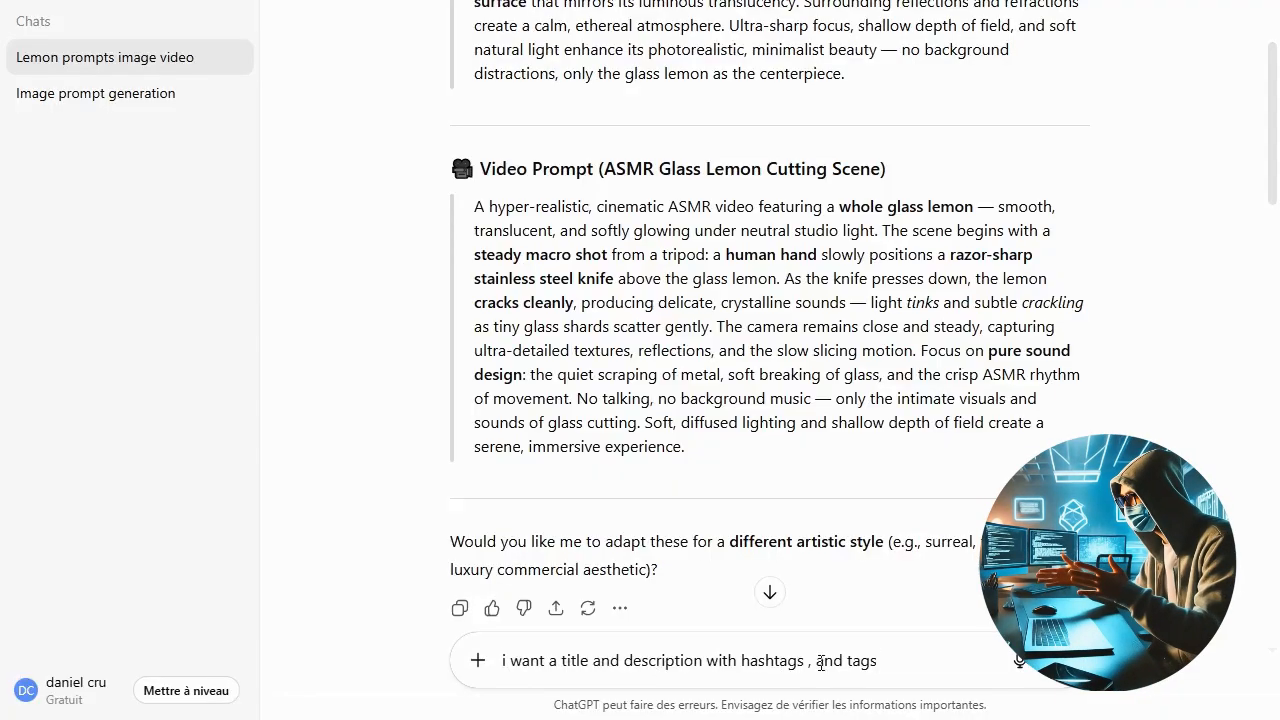
pyautogui.moveTo(877, 661); pyautogui.dragTo(575, 668)
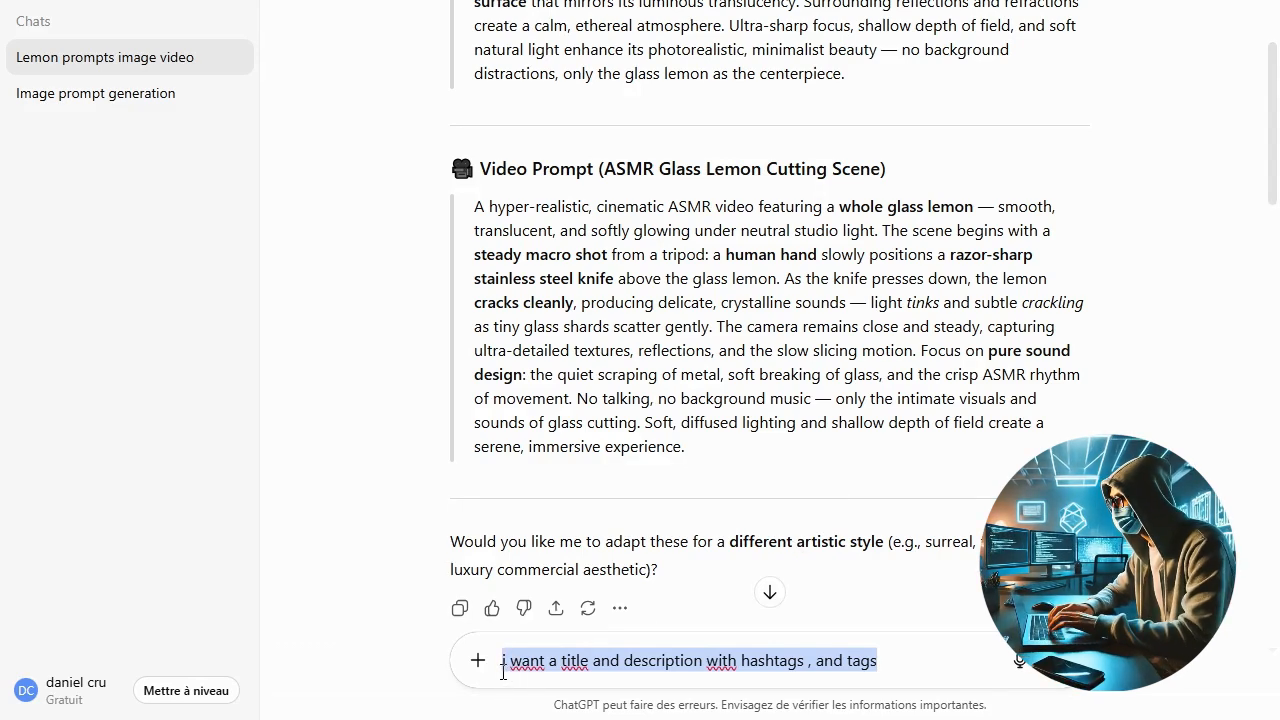
pyautogui.press('Return')
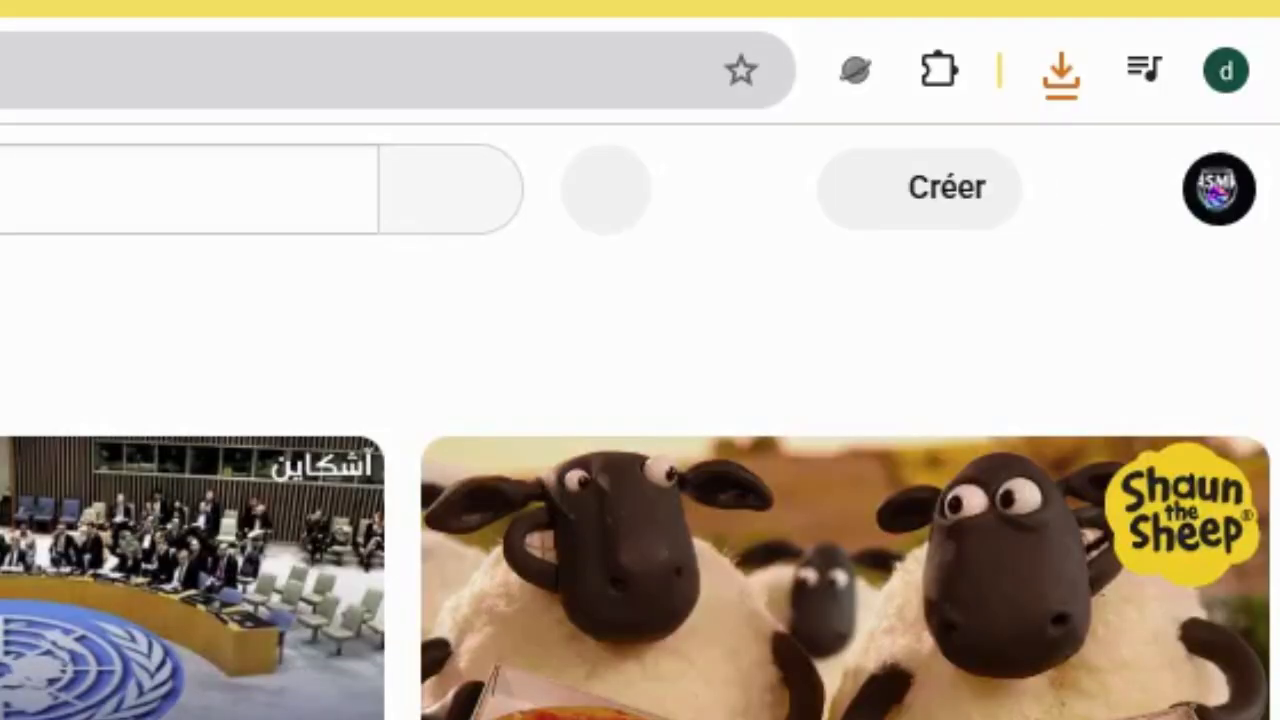
pyautogui.click(918, 187)
pyautogui.click(707, 303)
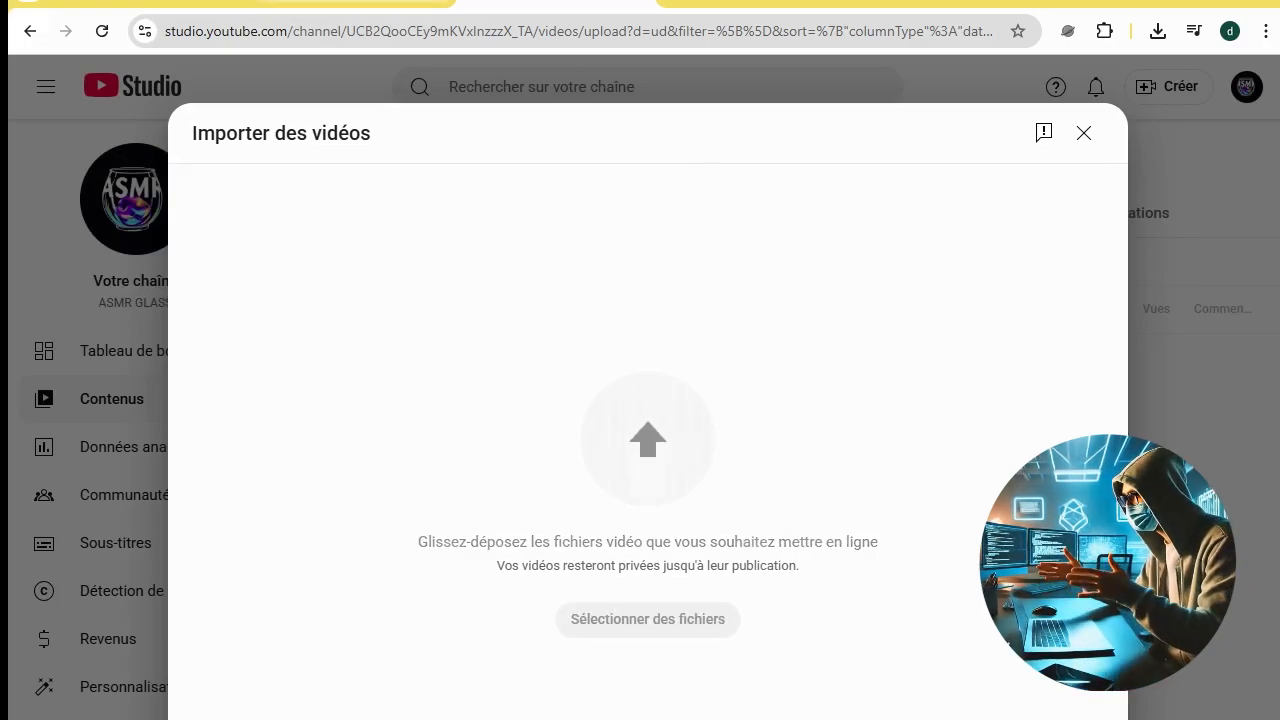
# Copy the video title from the ChatGPT reply and set the upload's title to "ASMR Glass Lemon Slice – Cinematic Macro Cutting Scene".
pyautogui.click(342, 6)
pyautogui.scroll(-3, 571, 566)
pyautogui.scroll(2, 560, 550)
pyautogui.moveTo(459, 400); pyautogui.dragTo(505, 398)
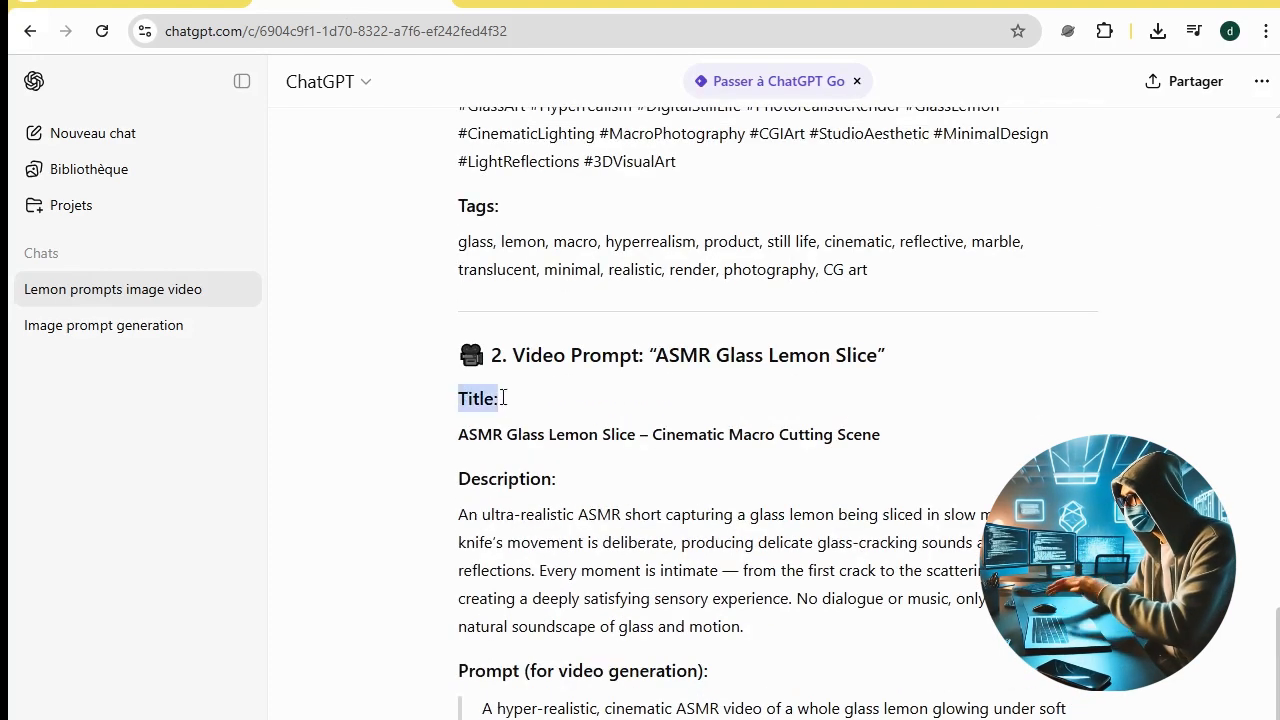
pyautogui.click(467, 440)
pyautogui.moveTo(466, 440); pyautogui.dragTo(909, 457)
pyautogui.click(946, 431)
pyautogui.tripleClick(877, 434)
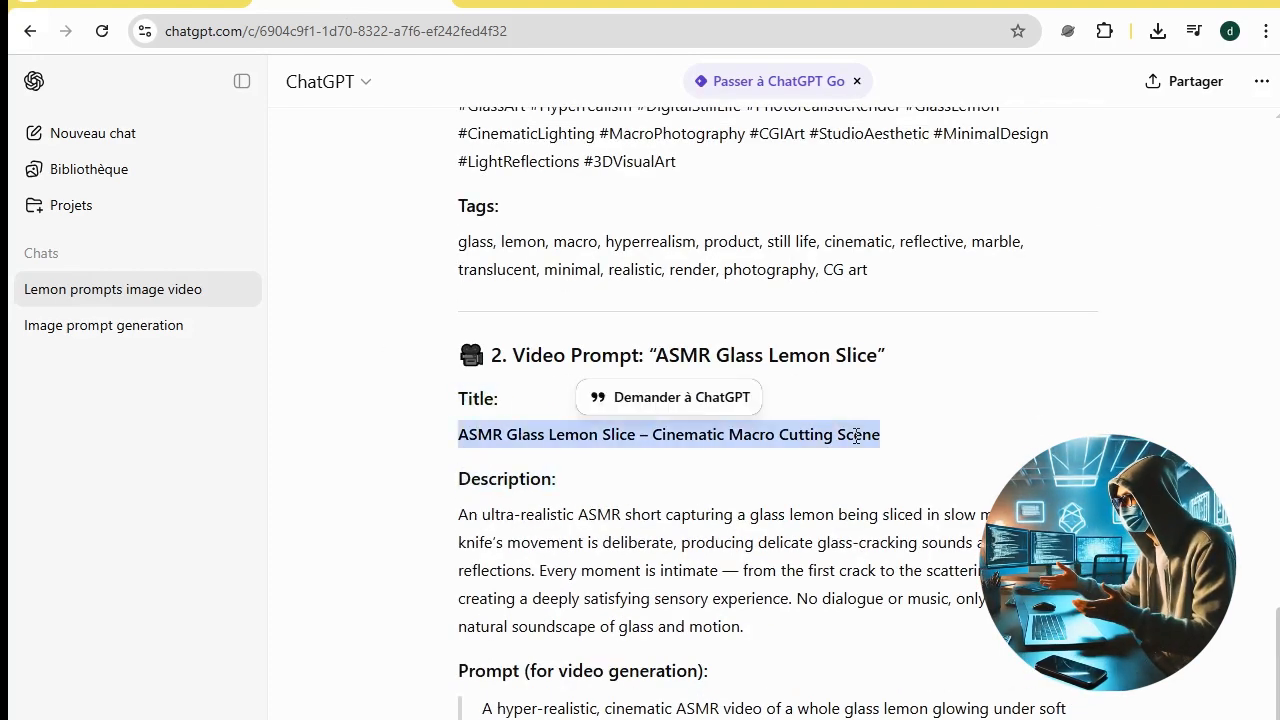
pyautogui.hotkey('ctrl', 'c')
pyautogui.hotkey('ctrl', 'Tab')
pyautogui.click(392, 334)
pyautogui.hotkey('ctrl', 'a')
pyautogui.hotkey('ctrl', 'v')
# Copy the description paragraph of the ASMR Glass Lemon Slice video from ChatGPT into the upload's description.
pyautogui.click(471, 437)
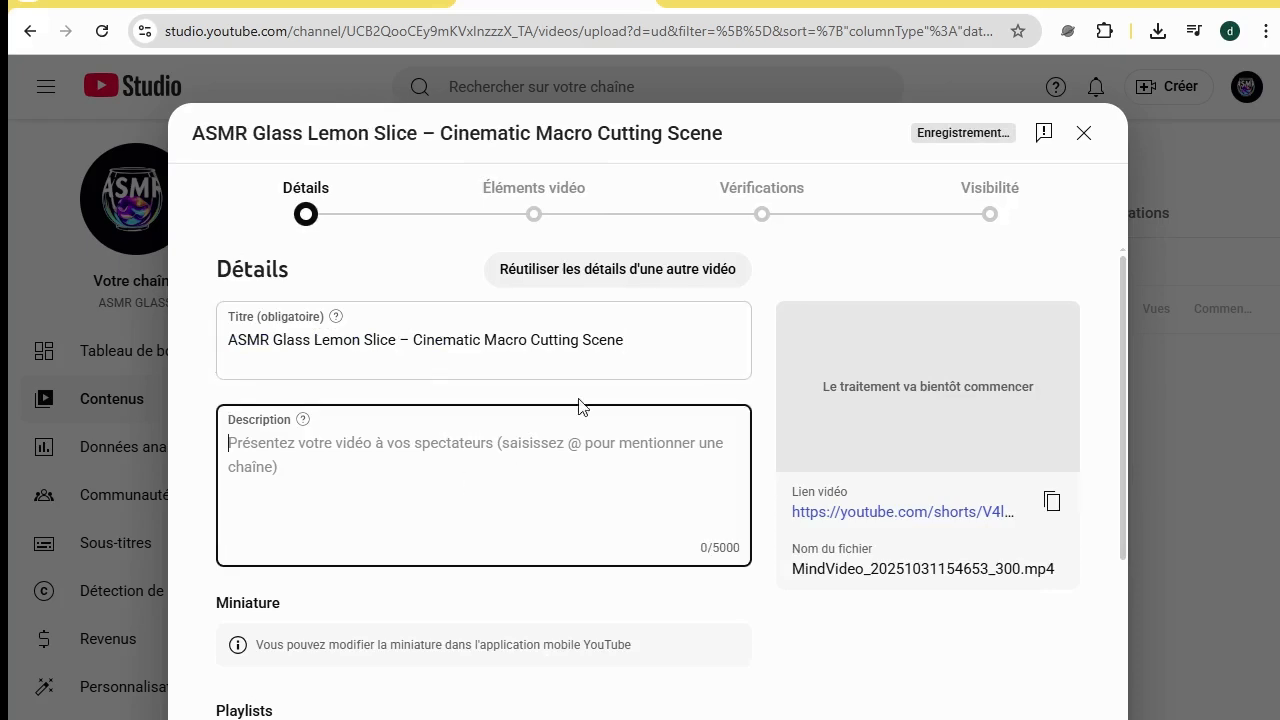
pyautogui.hotkey('ctrl', 'Tab')
pyautogui.moveTo(743, 623); pyautogui.dragTo(457, 514)
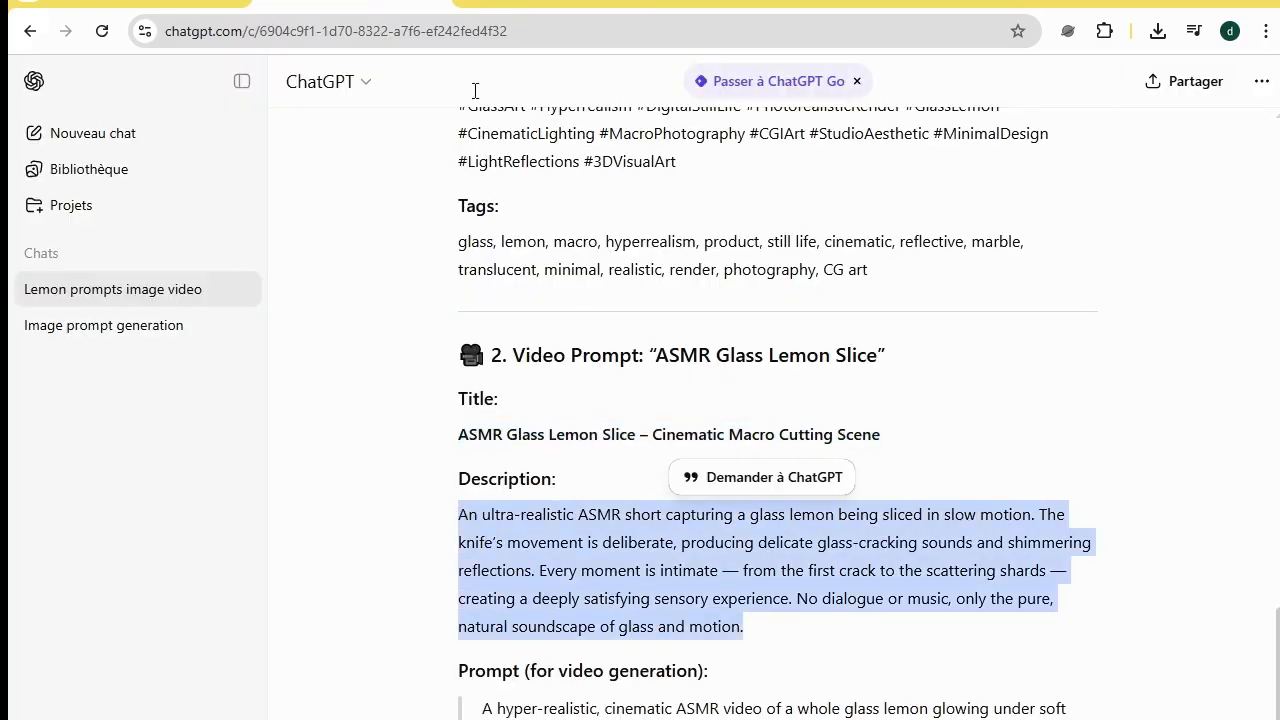
pyautogui.hotkey('ctrl', 'c')
pyautogui.hotkey('ctrl', 'Tab')
pyautogui.hotkey('ctrl', 'v')
# Copy the video's hashtags, from #ASMRVideo to #VisualArt, from ChatGPT and append them to the upload's description.
pyautogui.hotkey('ctrl', 'Tab')
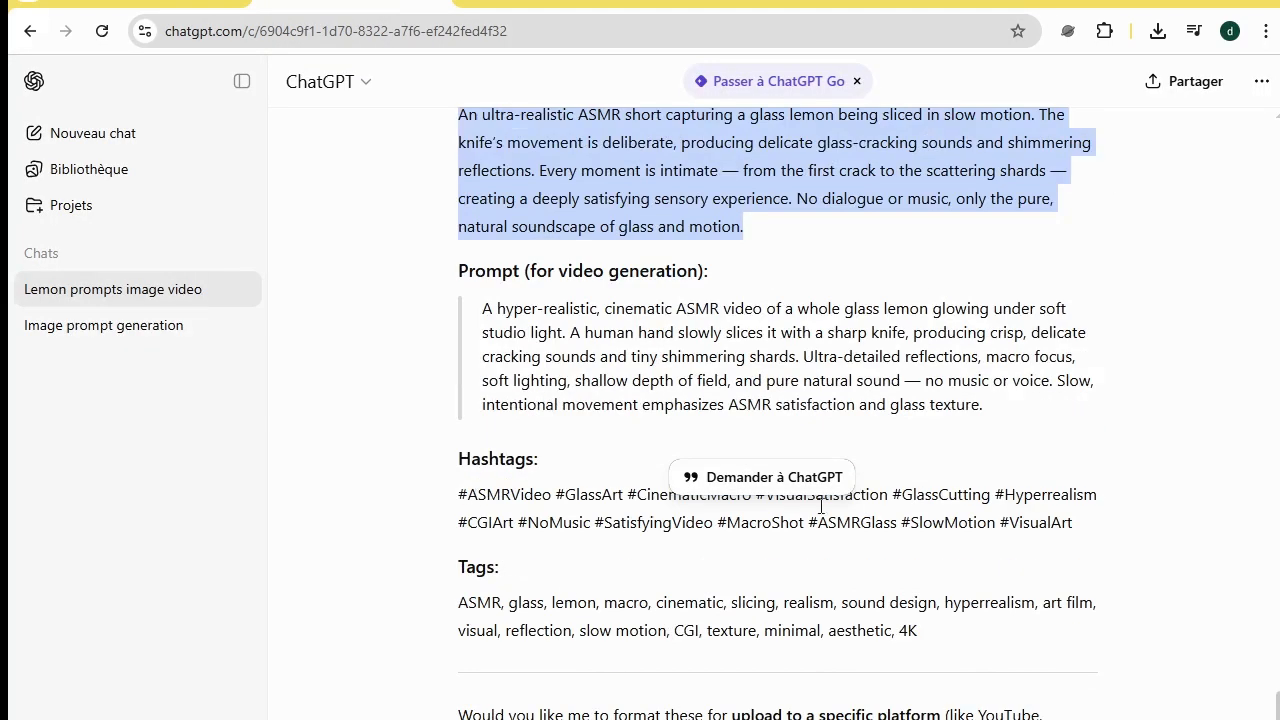
pyautogui.moveTo(1088, 530); pyautogui.dragTo(457, 500)
pyautogui.hotkey('ctrl', 'c')
pyautogui.hotkey('ctrl', 'Tab')
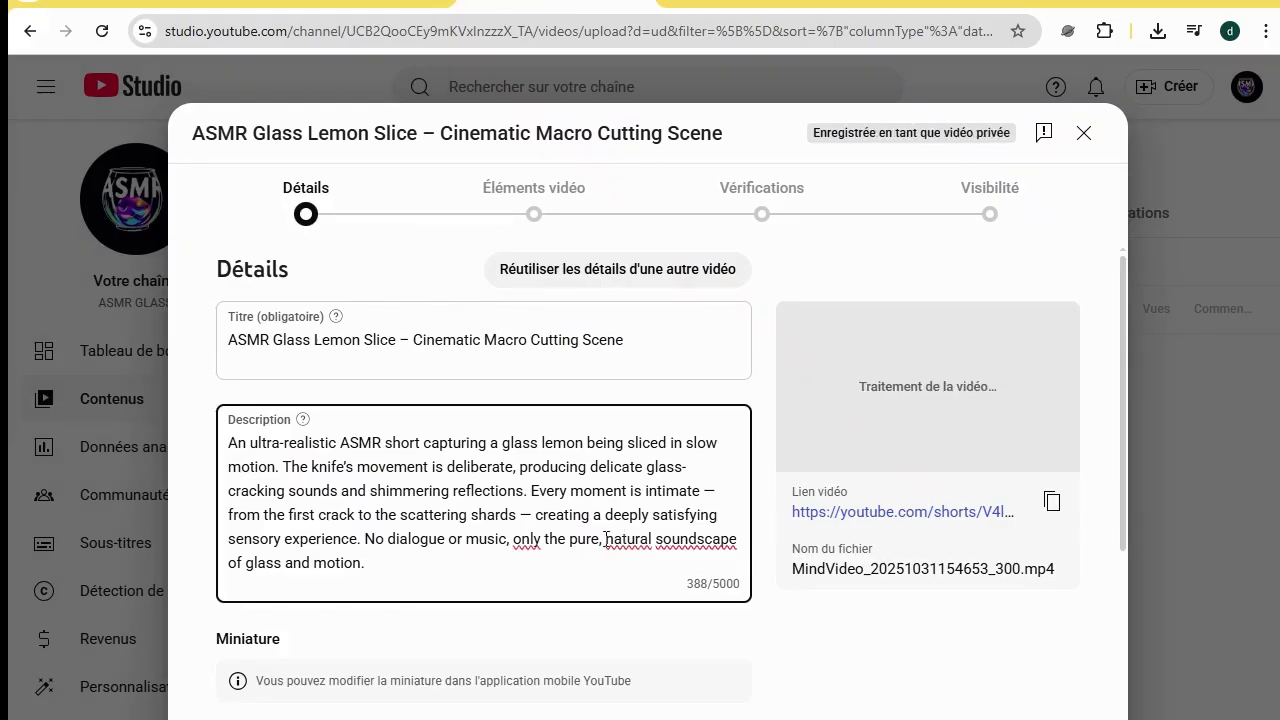
pyautogui.hotkey('ctrl', 'v')
# Declare the video's audience as "Non, elle n'est pas conçue pour les enfants".
pyautogui.scroll(-6, 500, 540)
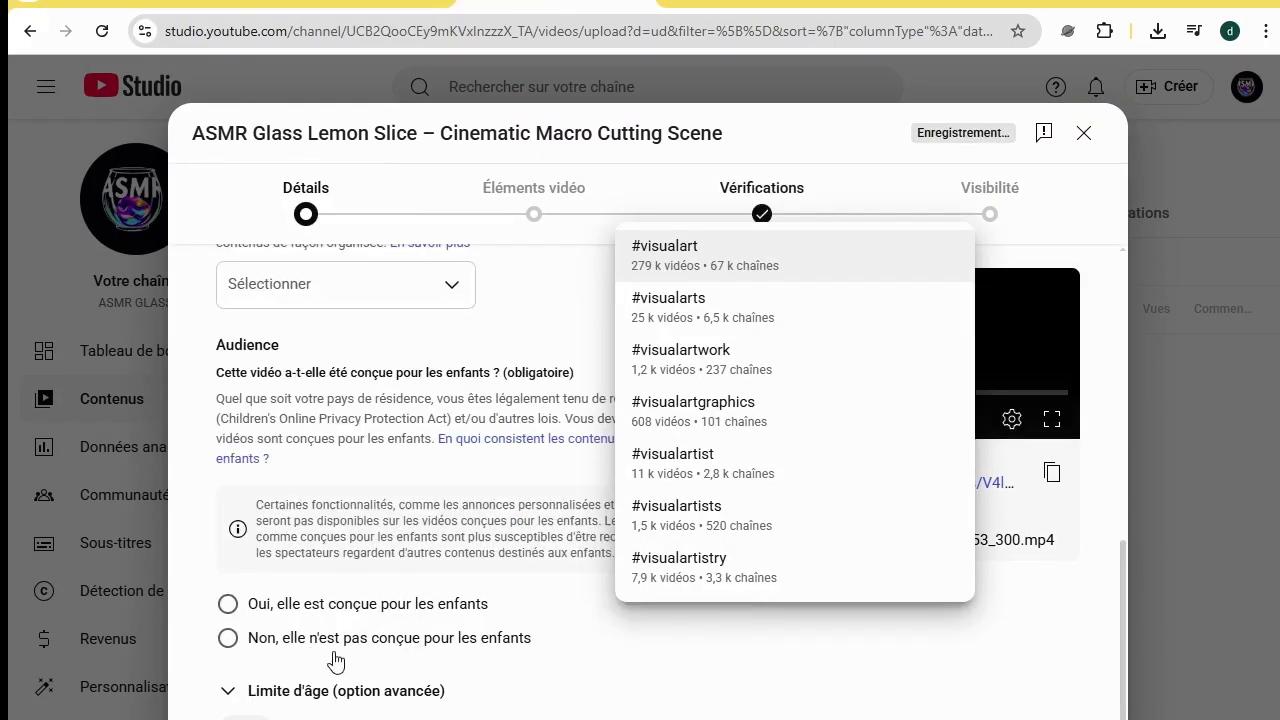
pyautogui.click(229, 643)
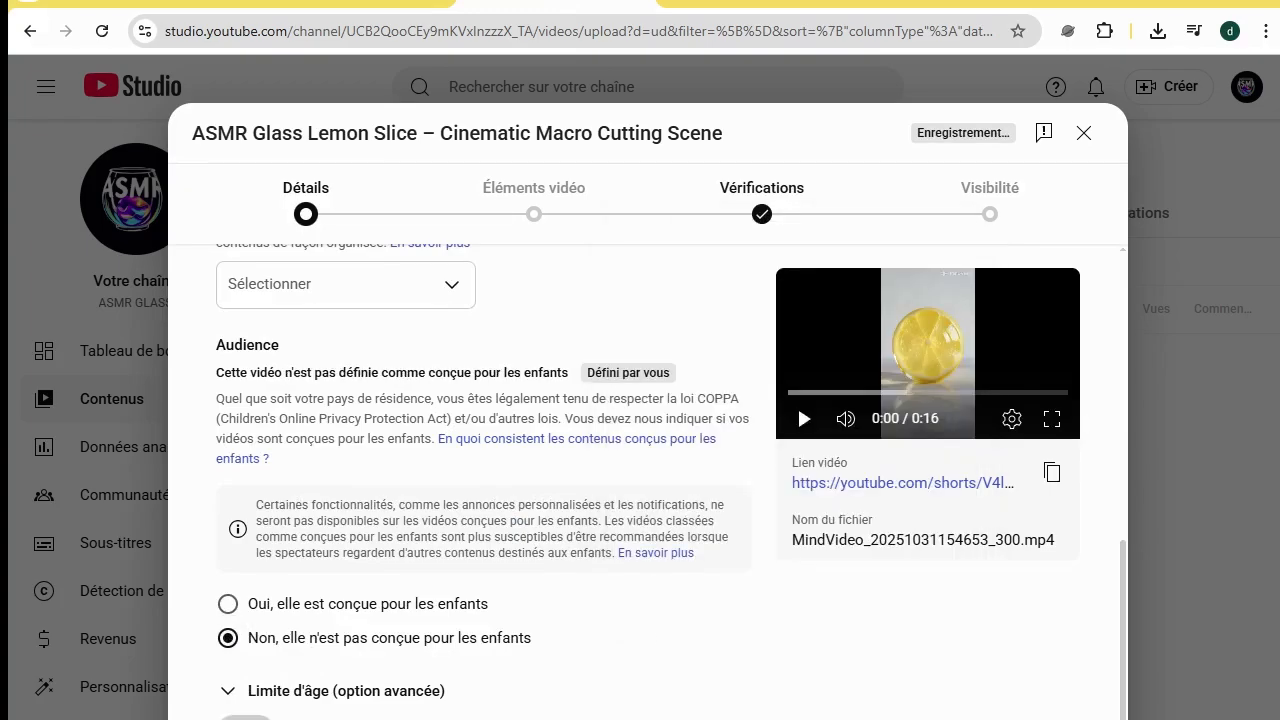
# Copy the video's tag list, from ASMR to 4K, from the ChatGPT reply into the upload's tags.
pyautogui.scroll(-10, 540, 630)
pyautogui.scroll(3, 537, 627)
pyautogui.click(480, 522)
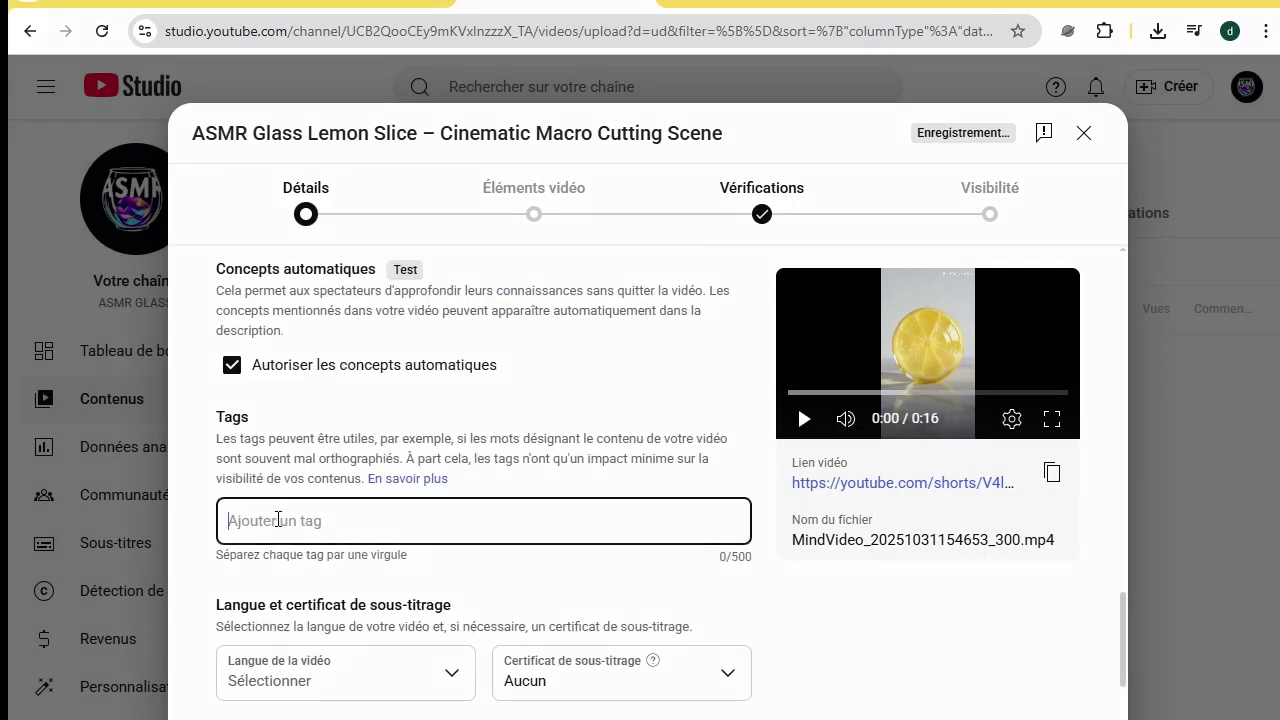
pyautogui.hotkey('alt', 'Tab')
pyautogui.moveTo(925, 632); pyautogui.dragTo(437, 607)
pyautogui.hotkey('ctrl', 'c')
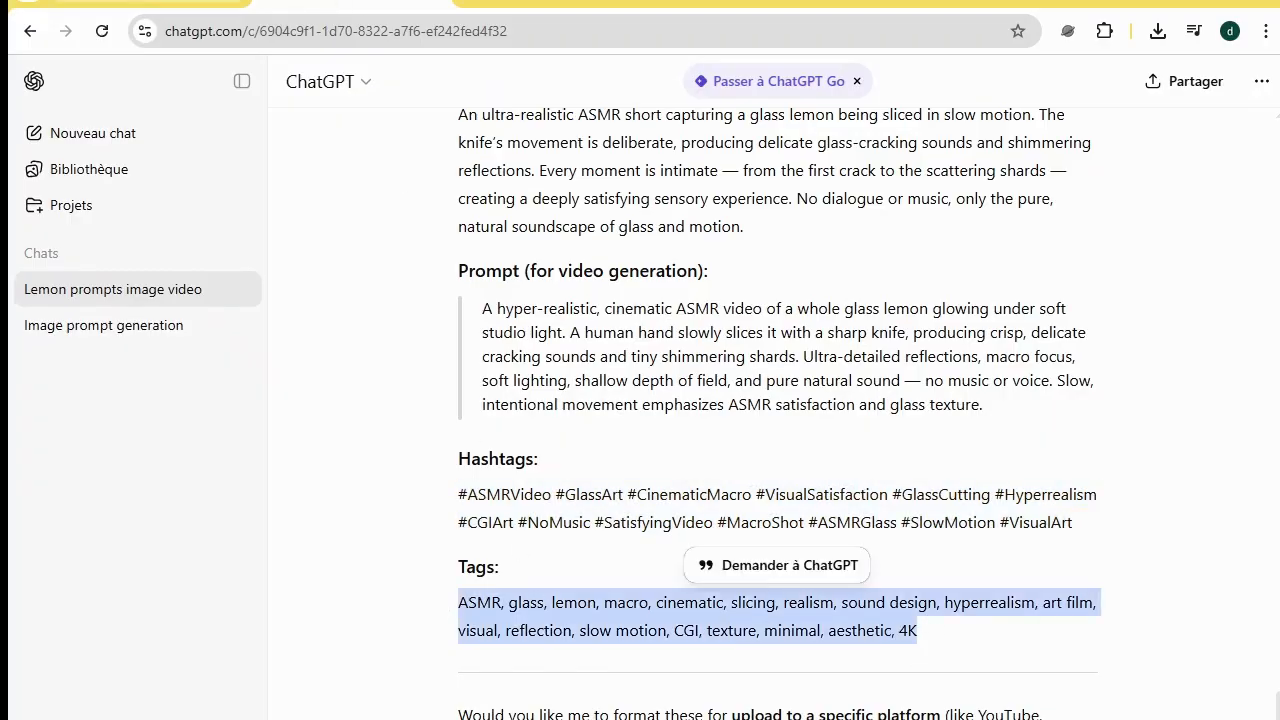
pyautogui.hotkey('alt', 'Tab')
pyautogui.hotkey('ctrl', 'v')
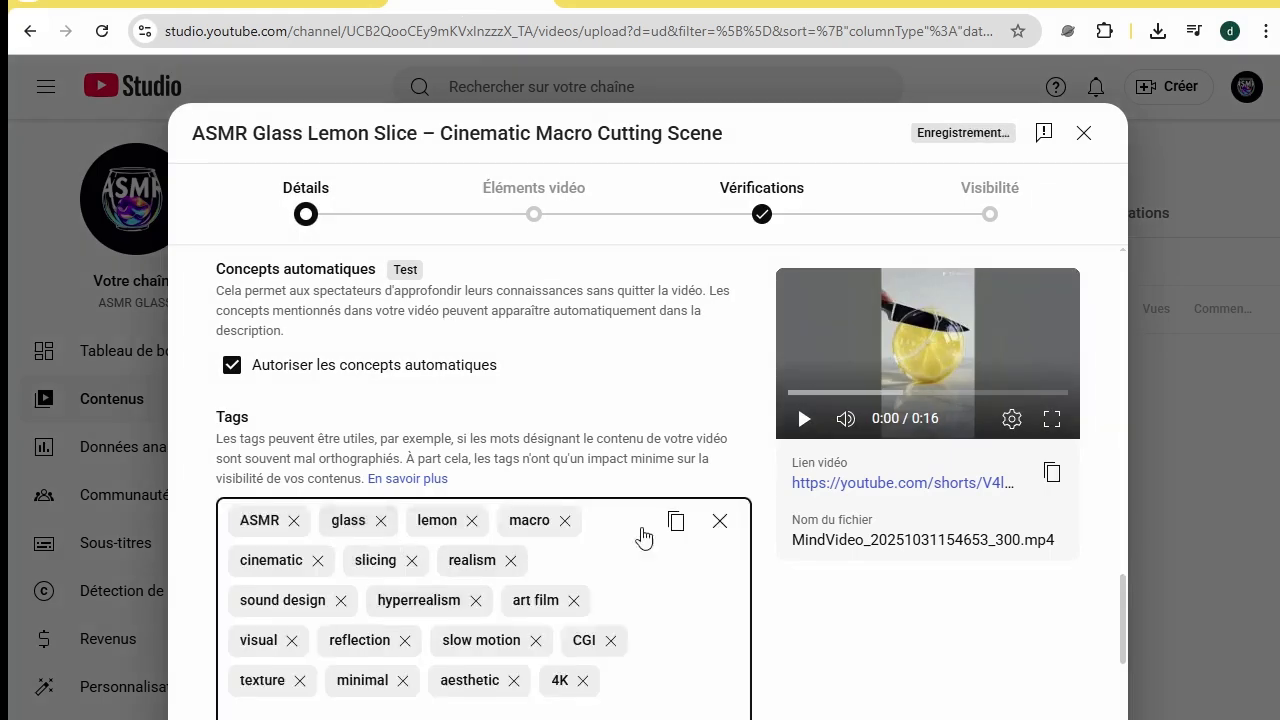
# Proceed through the video elements and checks stages without additions and publish the video with Publique visibility.
pyautogui.scroll(-10, 709, 620)
pyautogui.scroll(10, 709, 620)
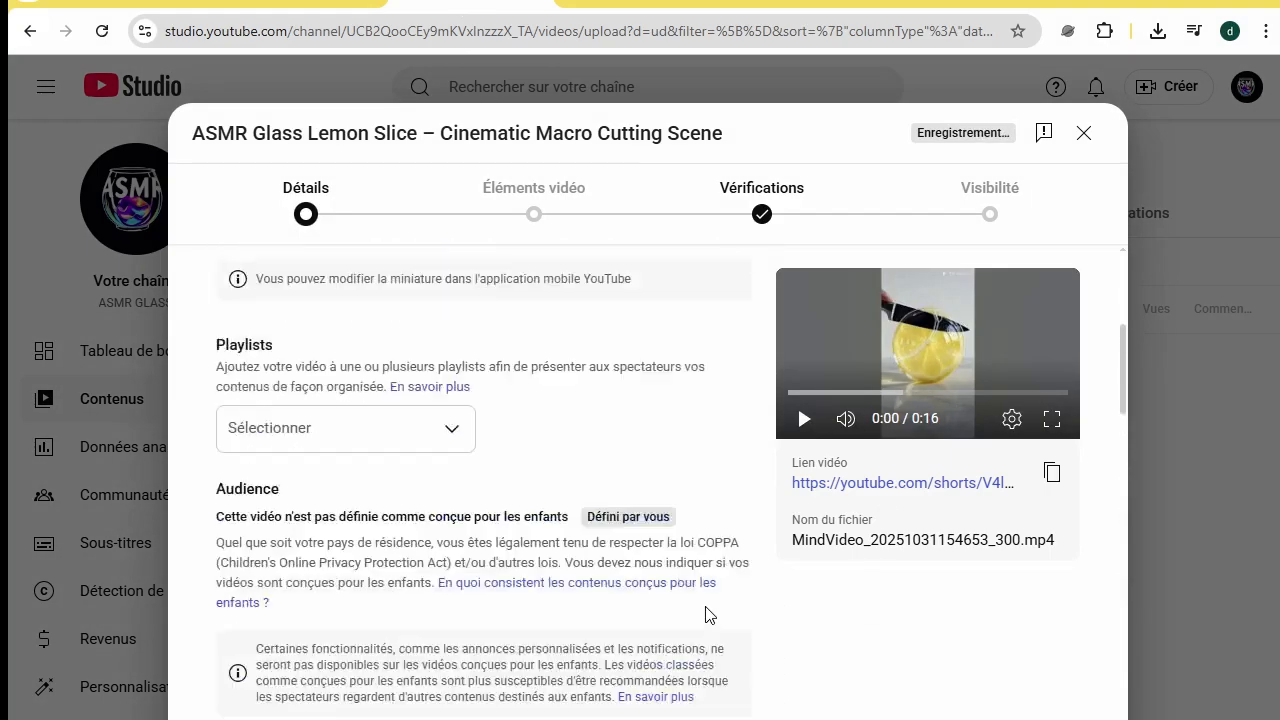
pyautogui.scroll(-5, 651, 689)
pyautogui.click(1070, 715)
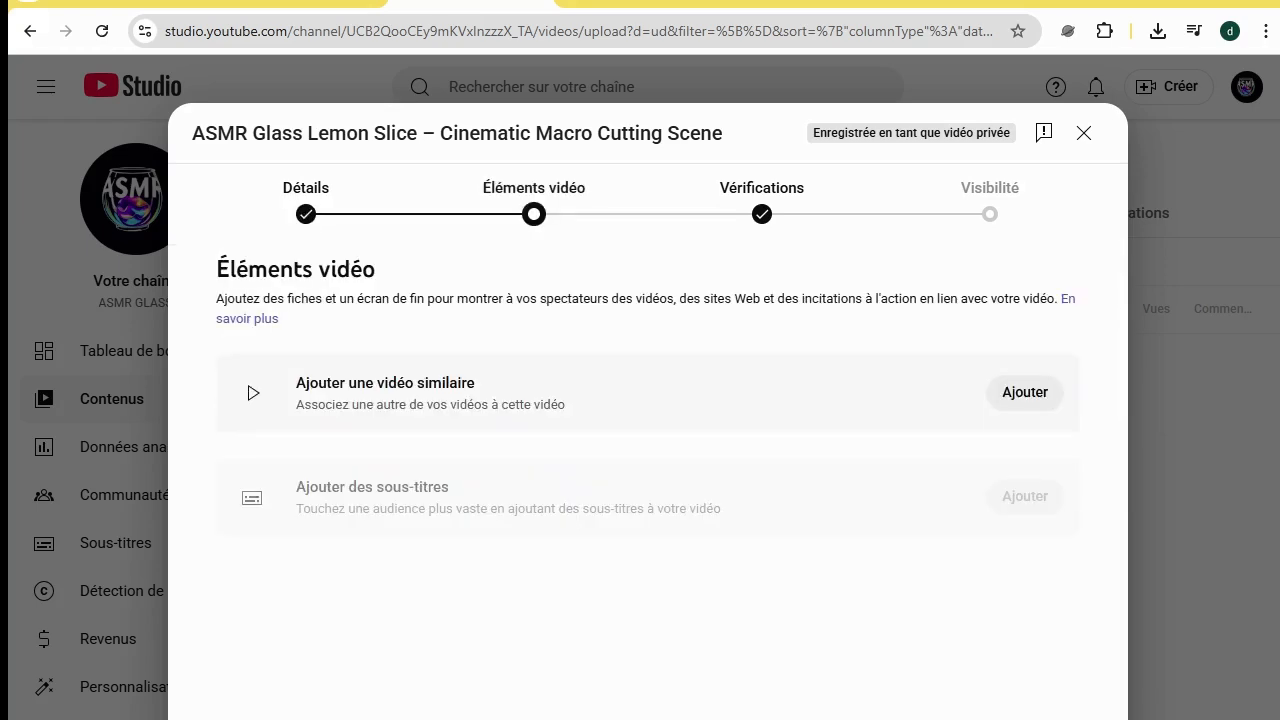
pyautogui.click(1070, 715)
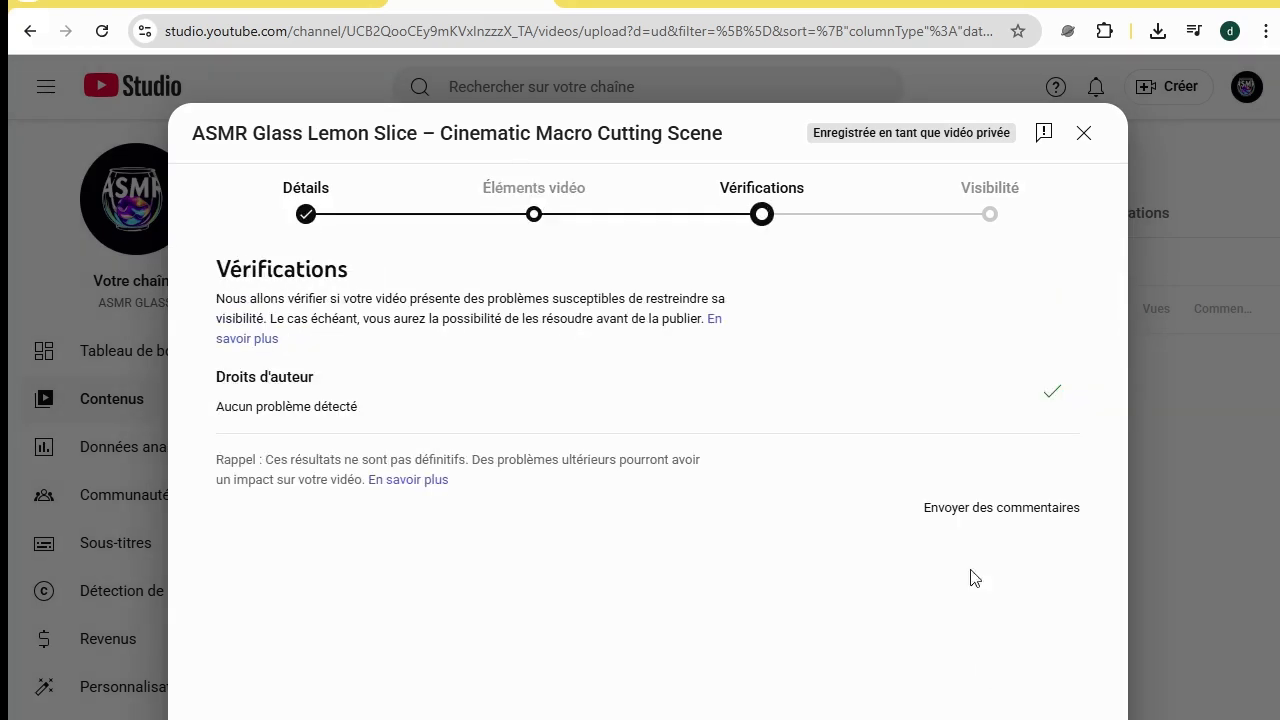
pyautogui.click(1070, 715)
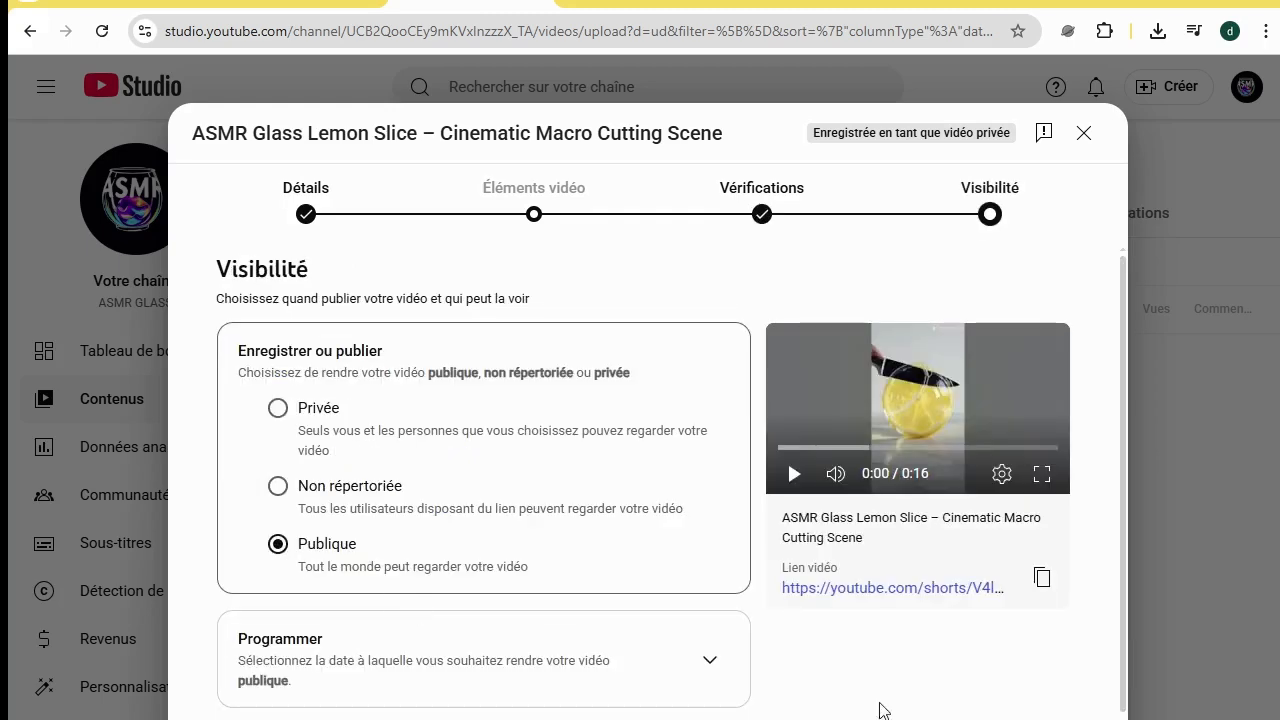
pyautogui.scroll(-2, 729, 643)
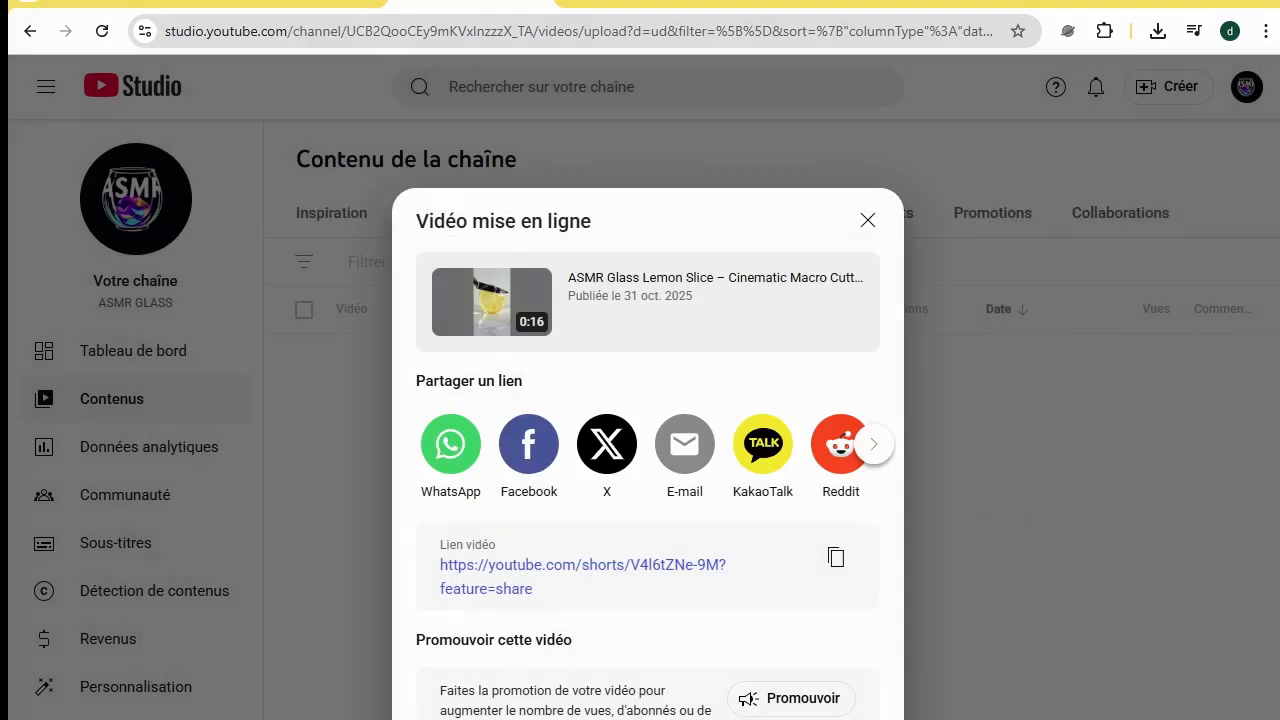
# Close the upload confirmation, open the published lemon Short from the channel's Shorts content and view it on YouTube.
pyautogui.click(867, 220)
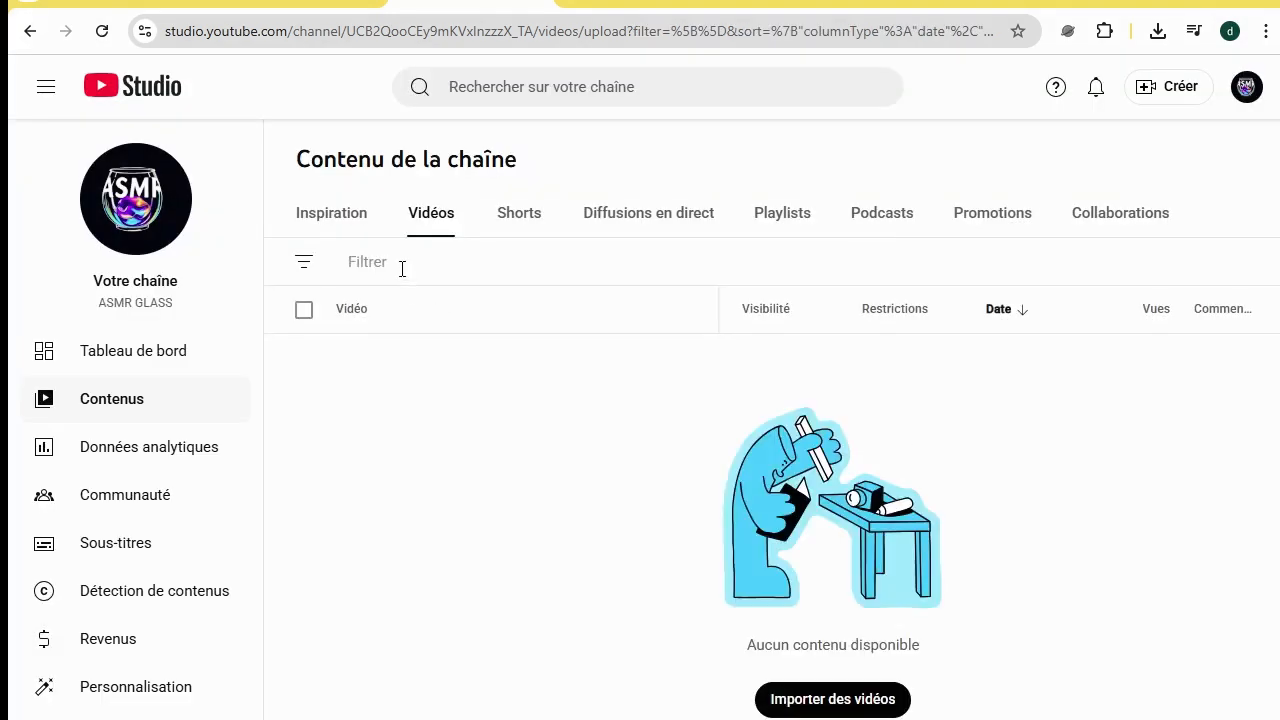
pyautogui.click(515, 232)
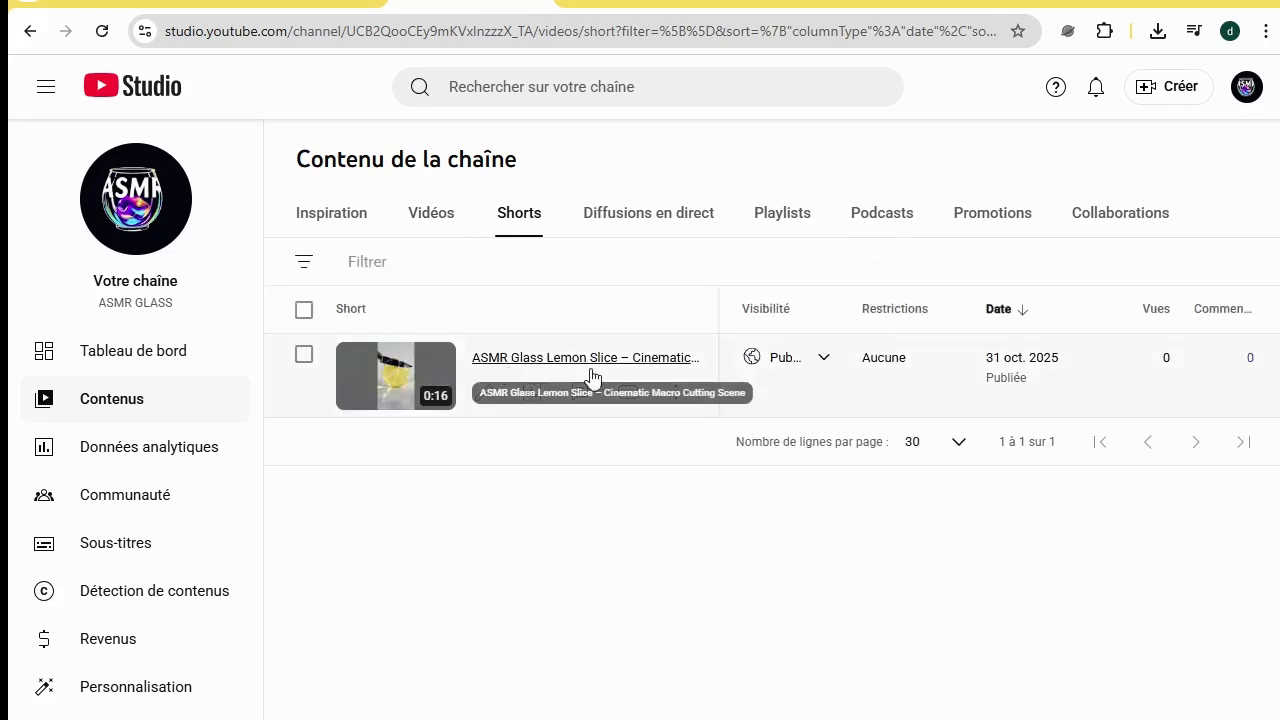
pyautogui.click(424, 400)
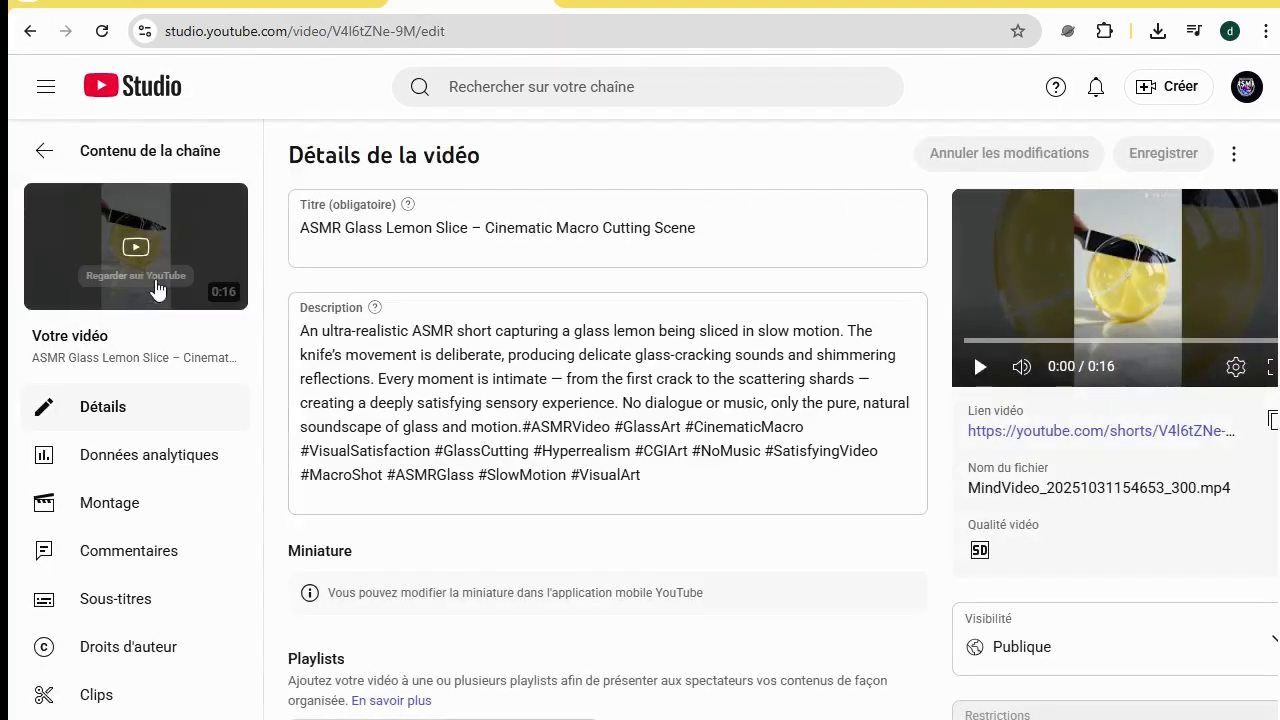
pyautogui.click(148, 258)
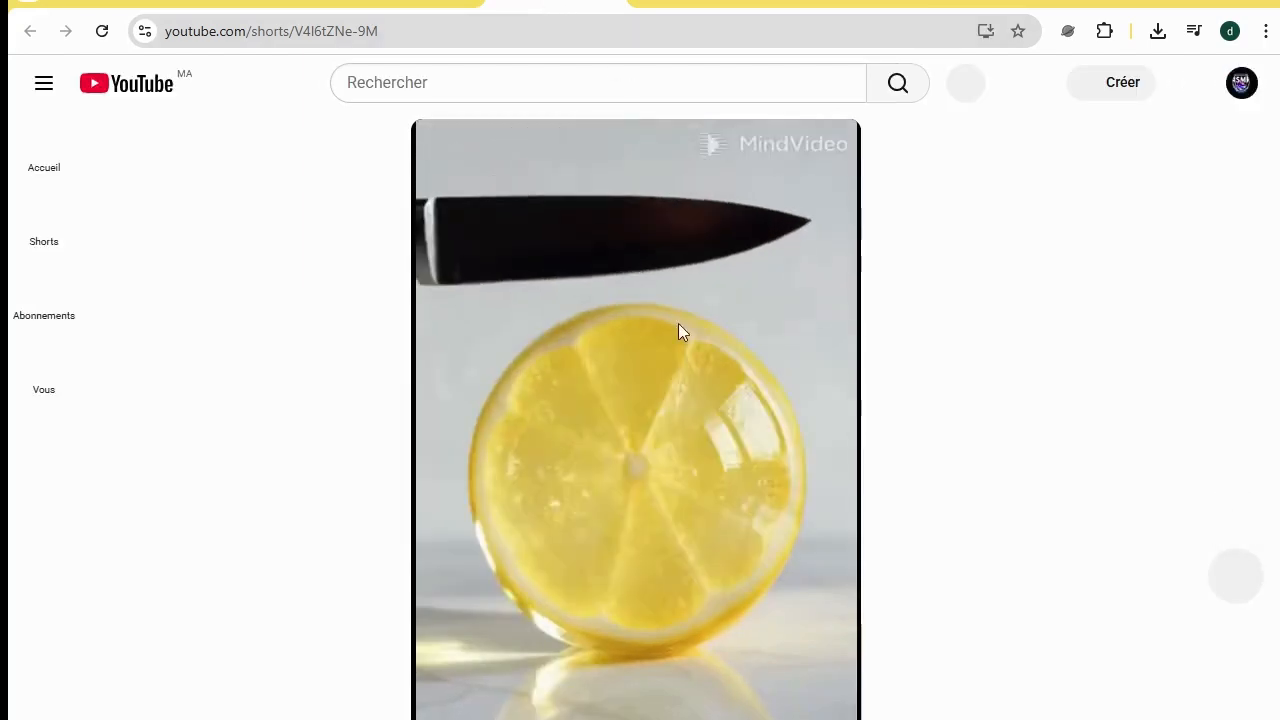